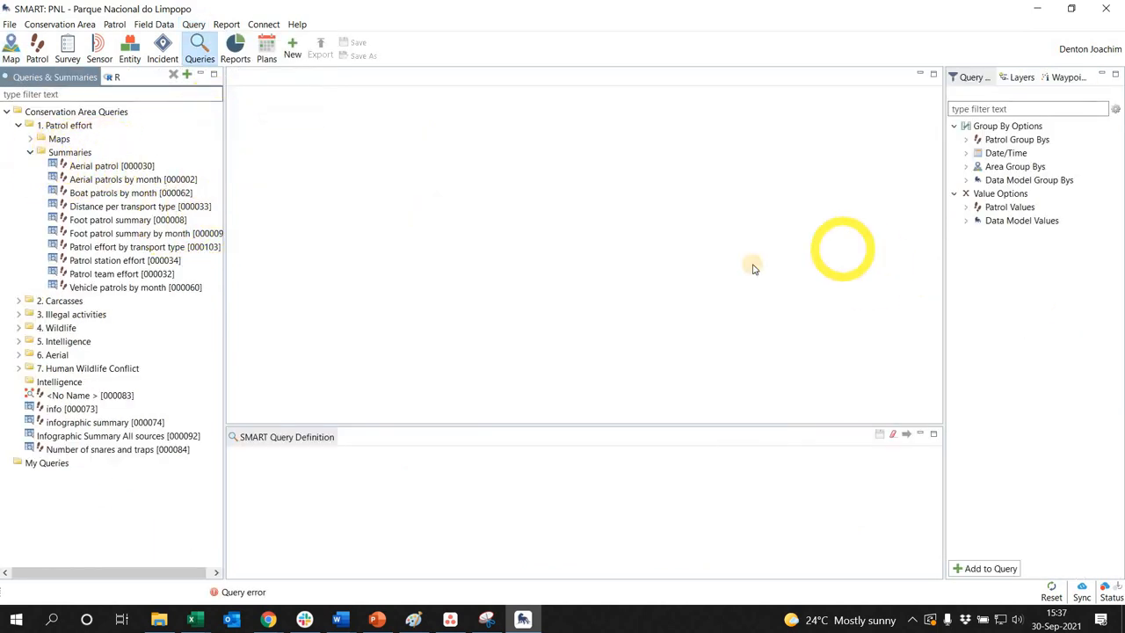
Create a new patrol summary query and enlarge its query definition area
click(199, 28)
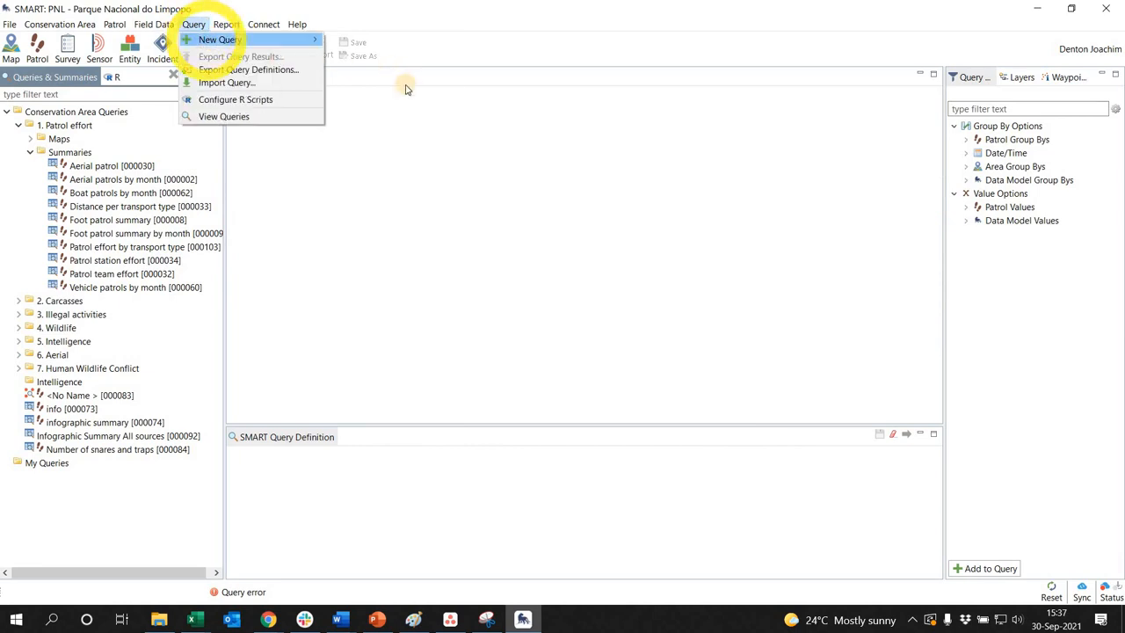
mouse_move(255, 40)
mouse_move(370, 82)
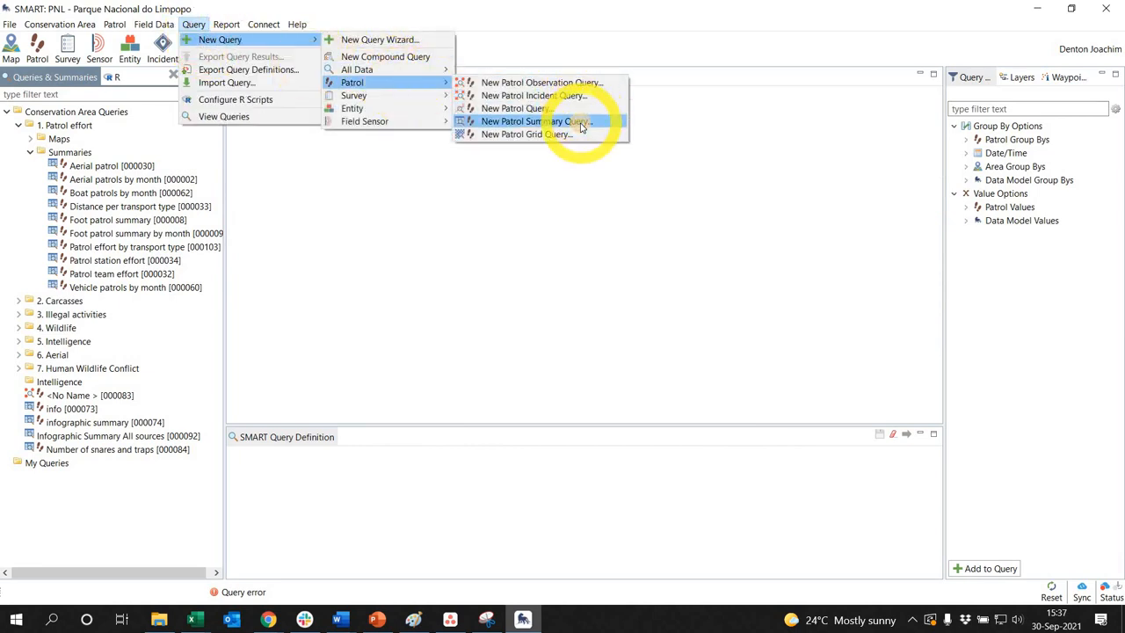
click(580, 126)
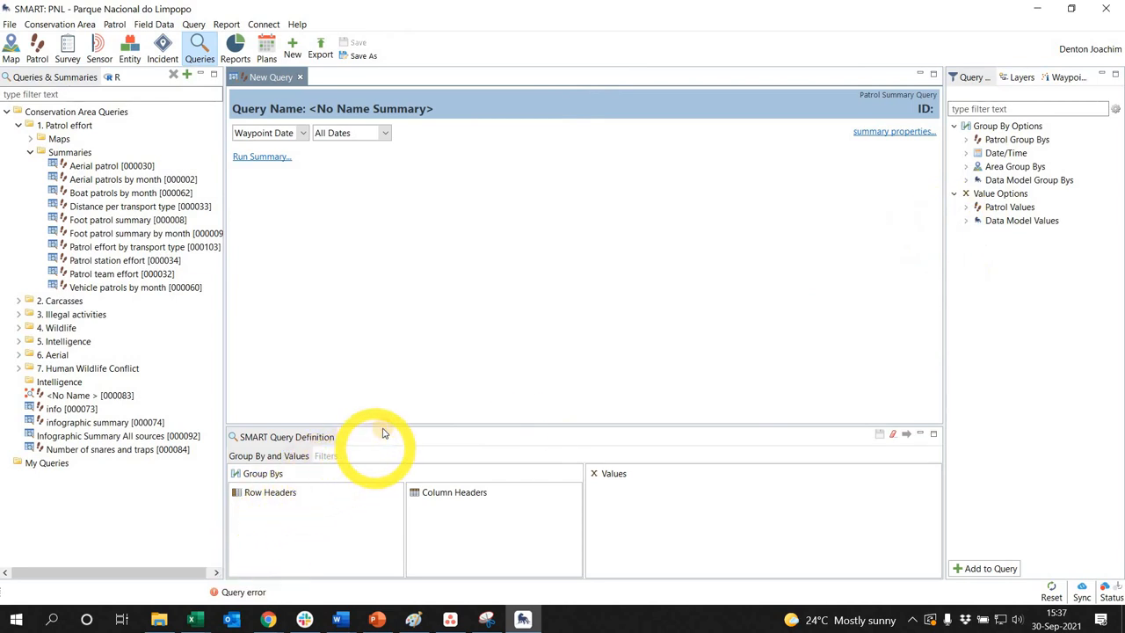
drag(387, 391, 385, 393)
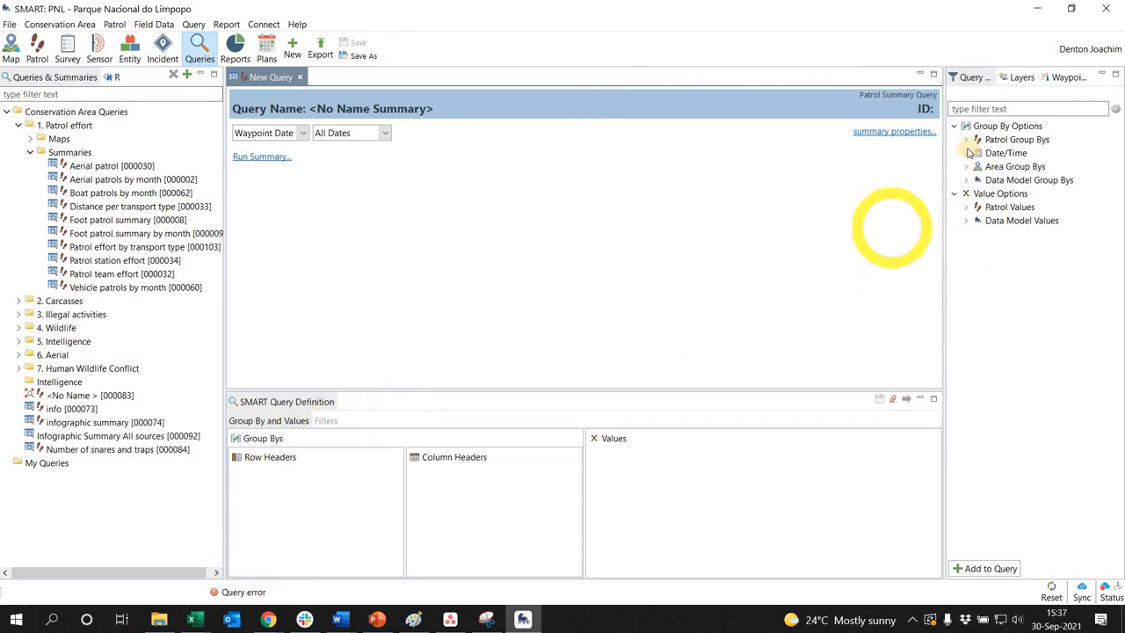
Add Year and Transport Type as row headers of the summary query
click(967, 153)
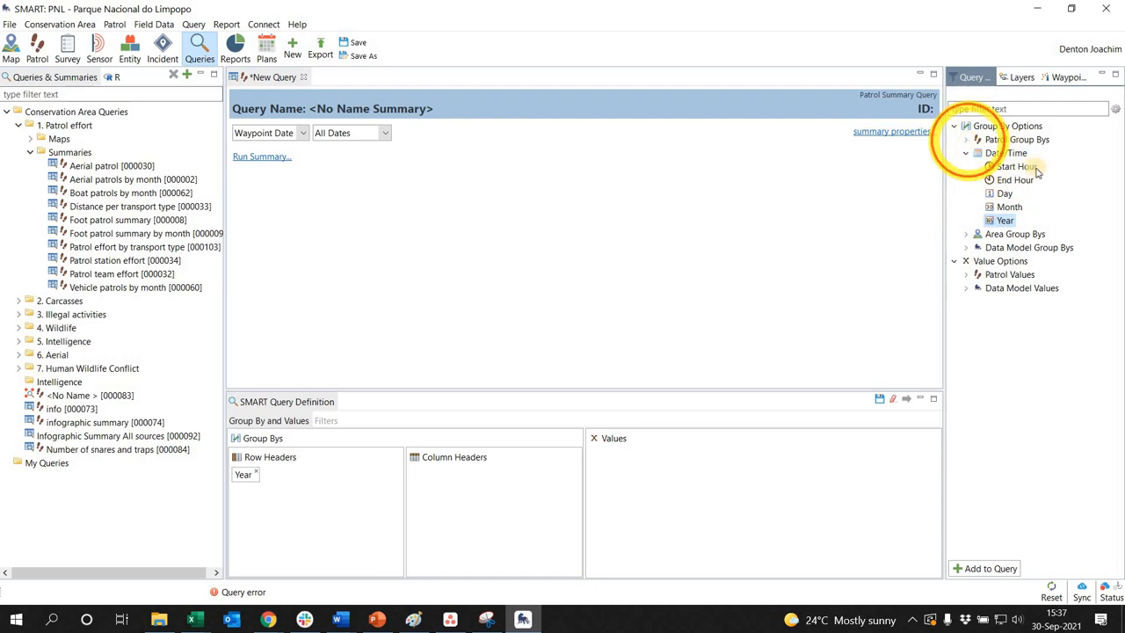
click(966, 140)
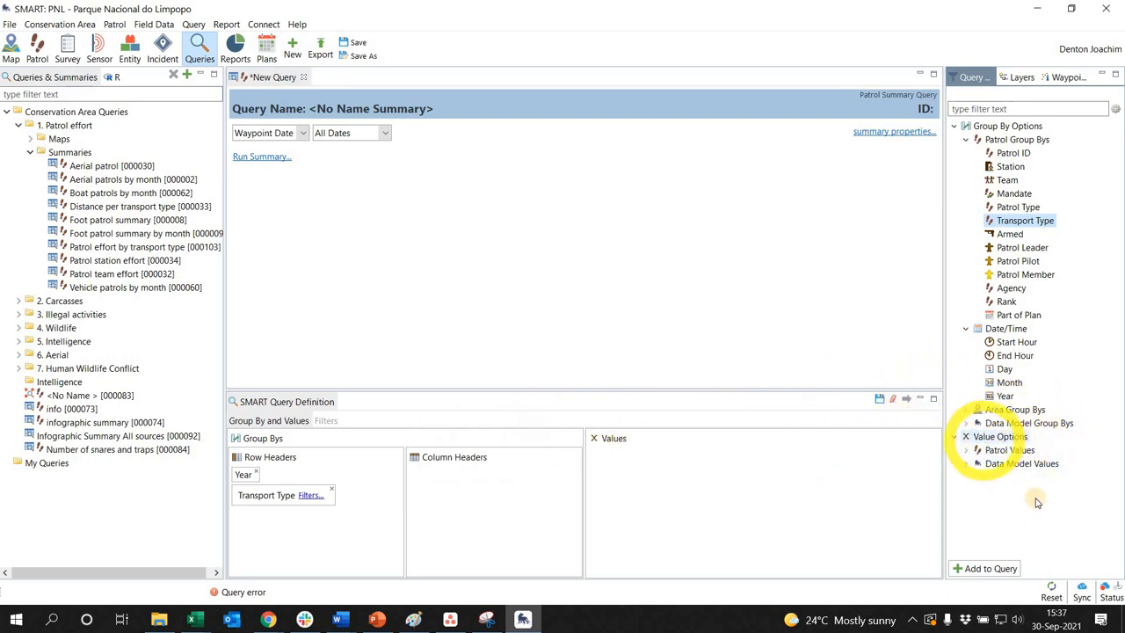
Add the Count 'Poacher' value from Poaching under Illegal Activities to the summary query
click(977, 477)
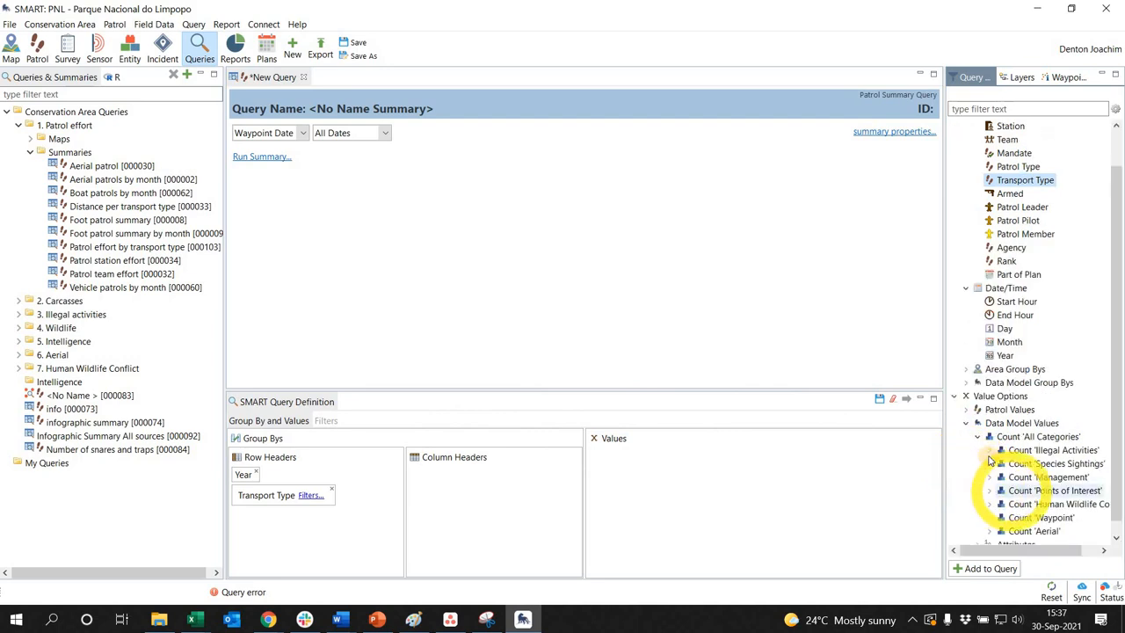
click(989, 452)
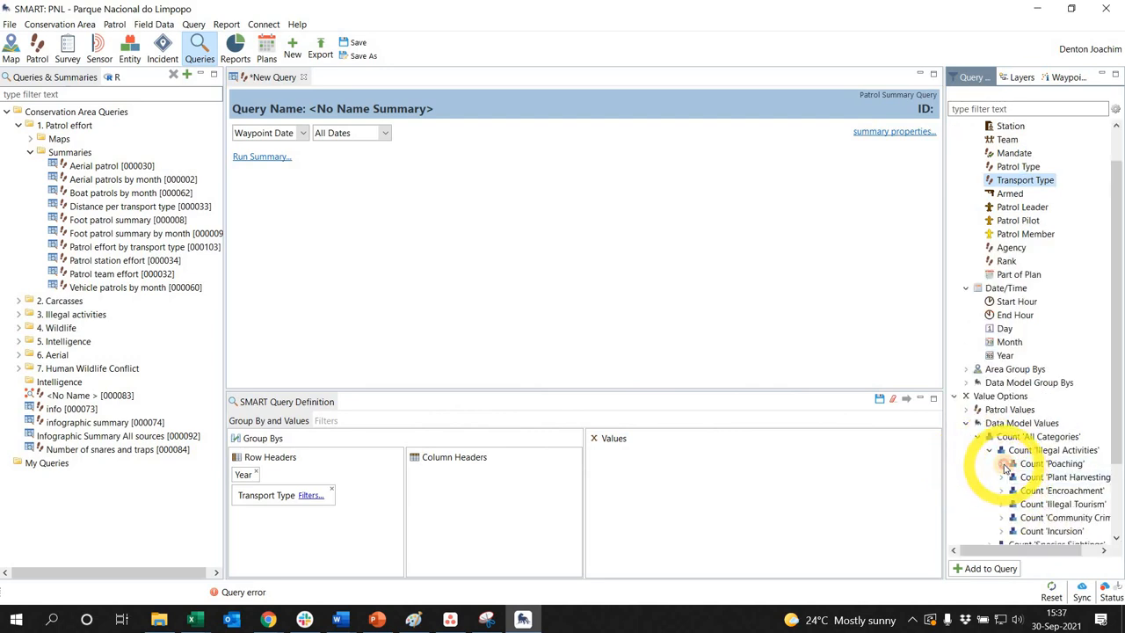
click(1001, 463)
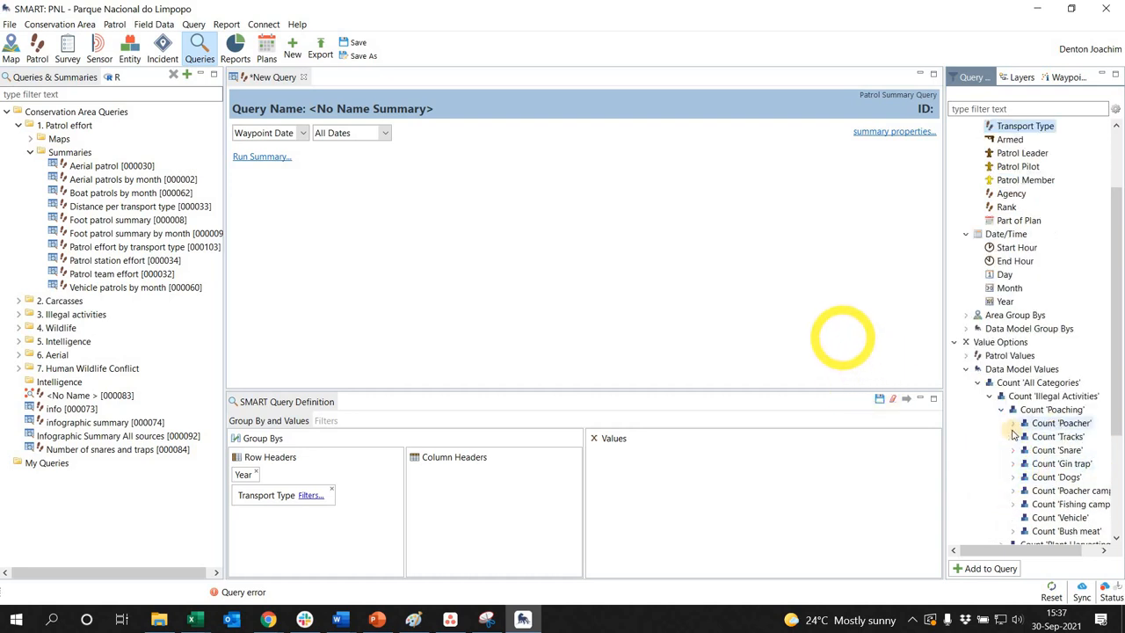
click(1048, 425)
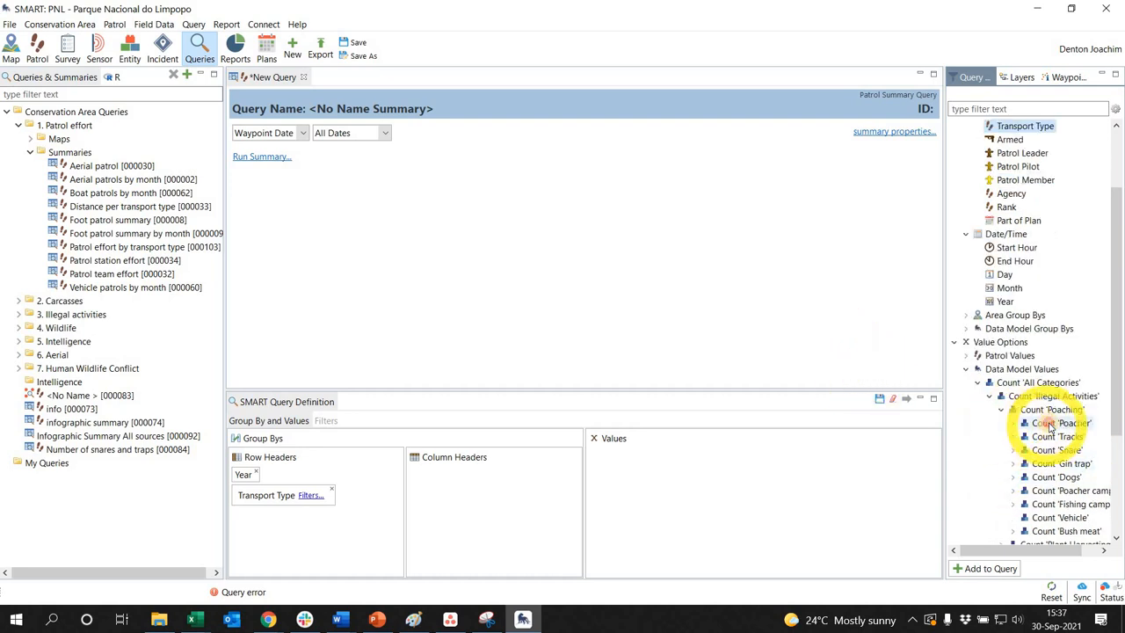
double_click(1049, 426)
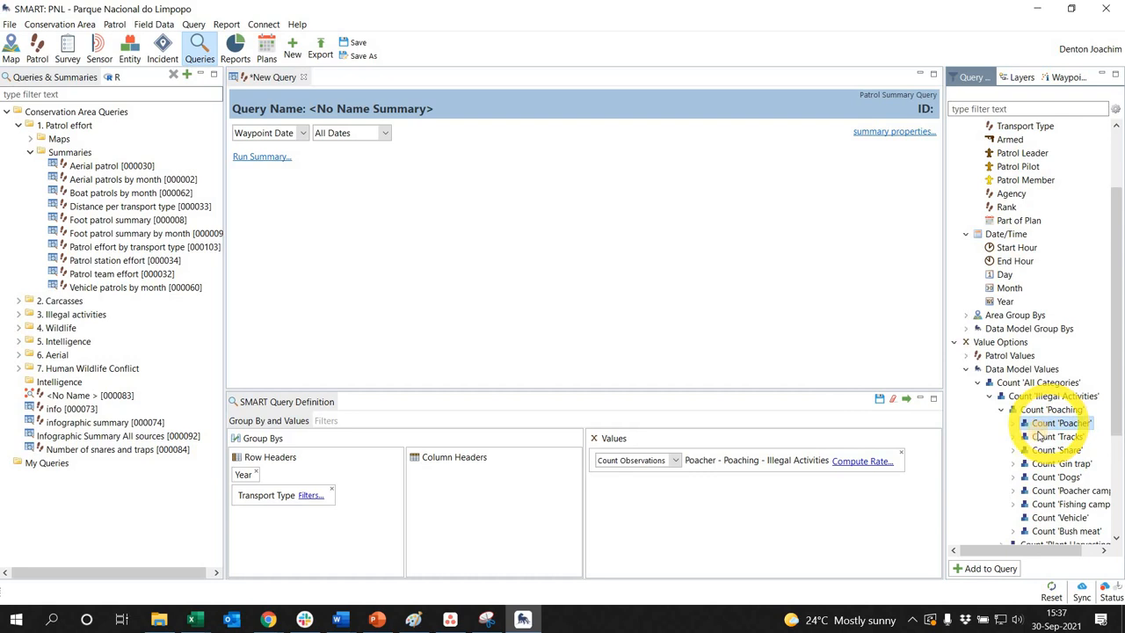
Add Count 'Wildlife carcass' from Species Sightings and Count 'Snare' from Poaching as further values of the query
scroll(1040, 440, down, 4)
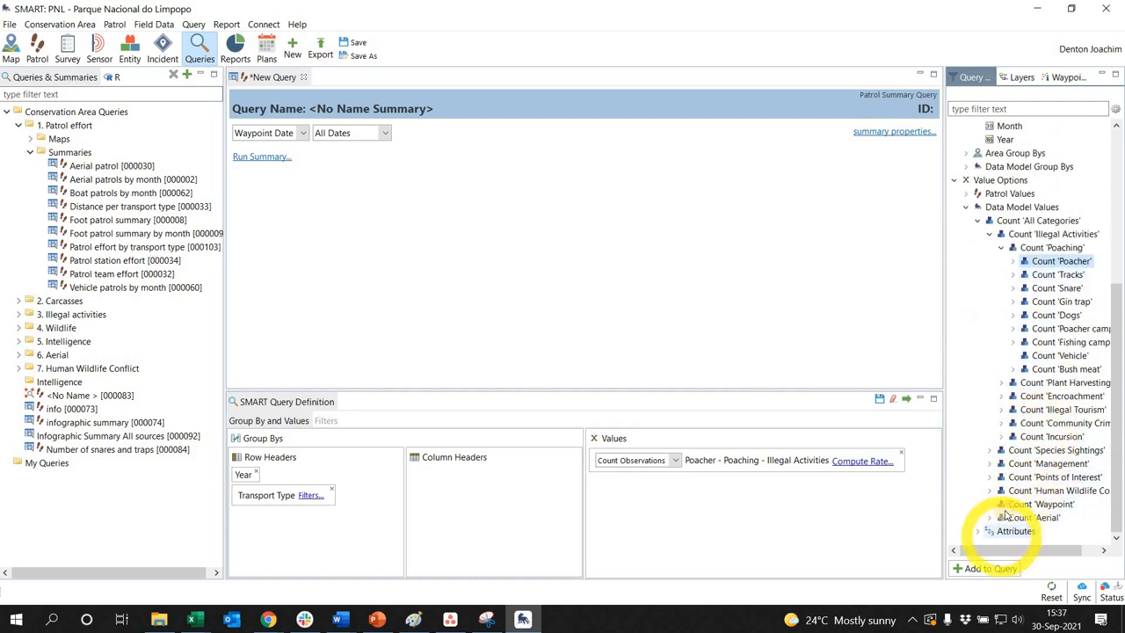
click(1001, 450)
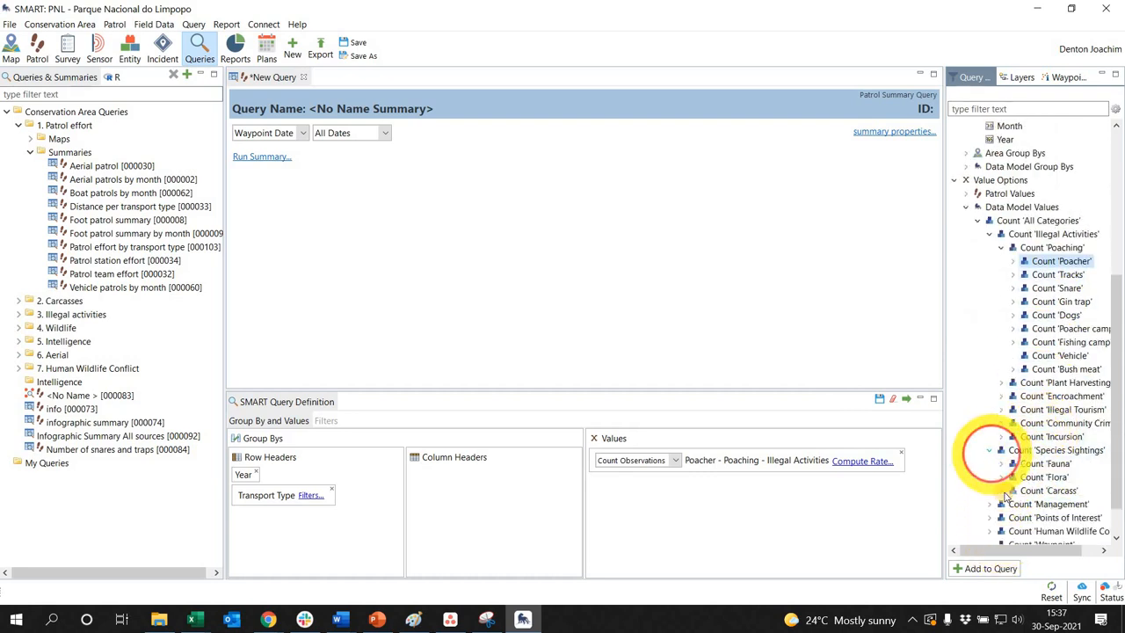
click(1002, 491)
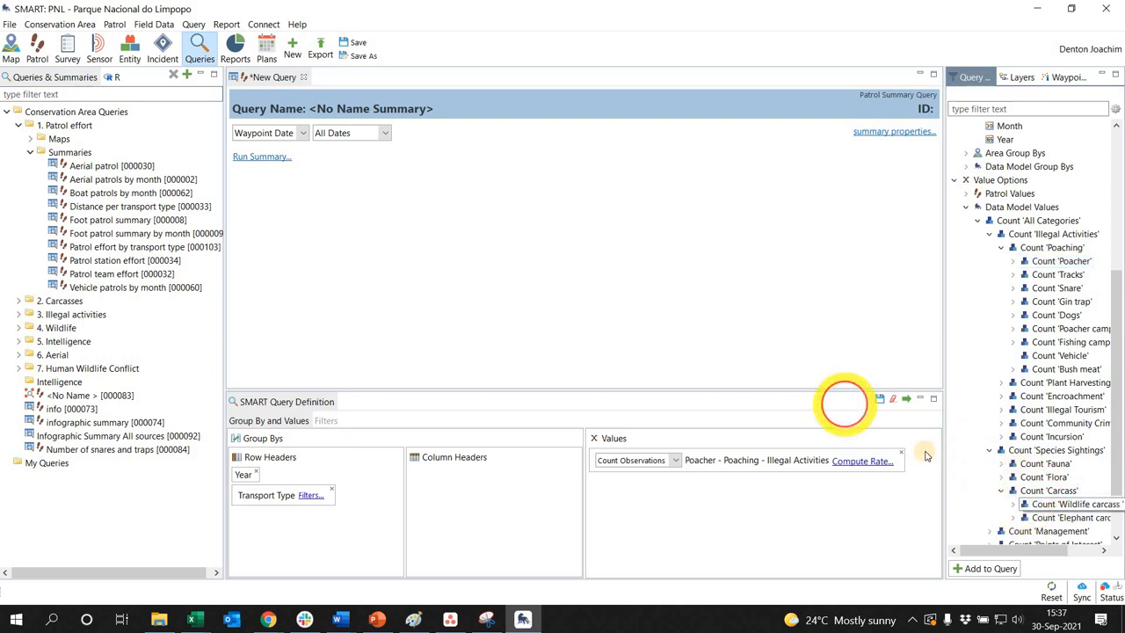
drag(925, 456, 924, 474)
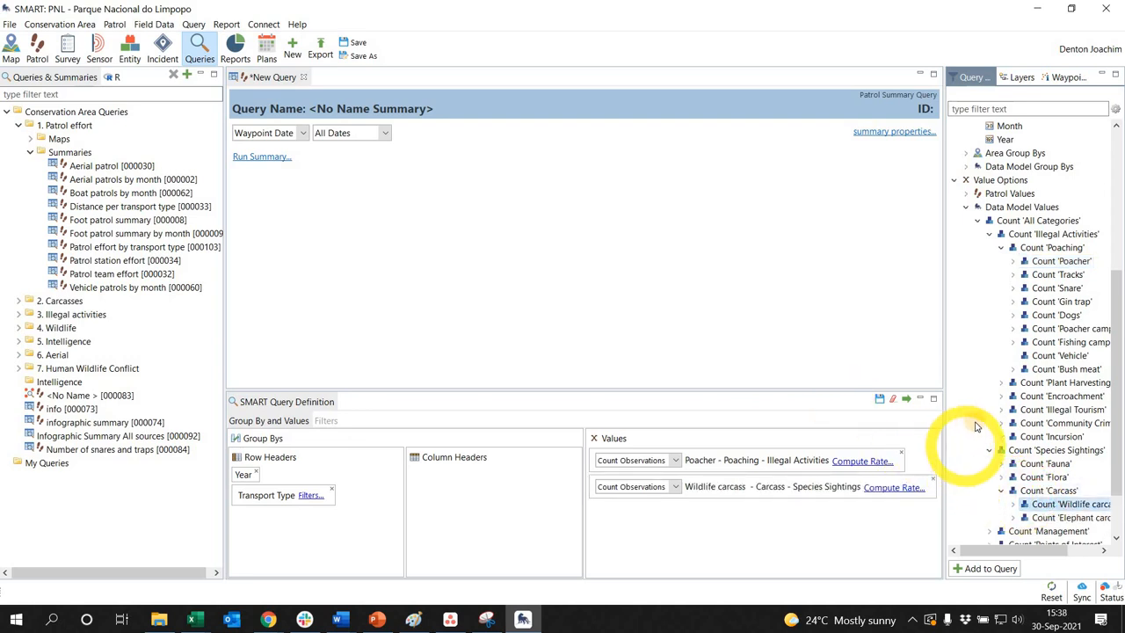
scroll(972, 439, down, 2)
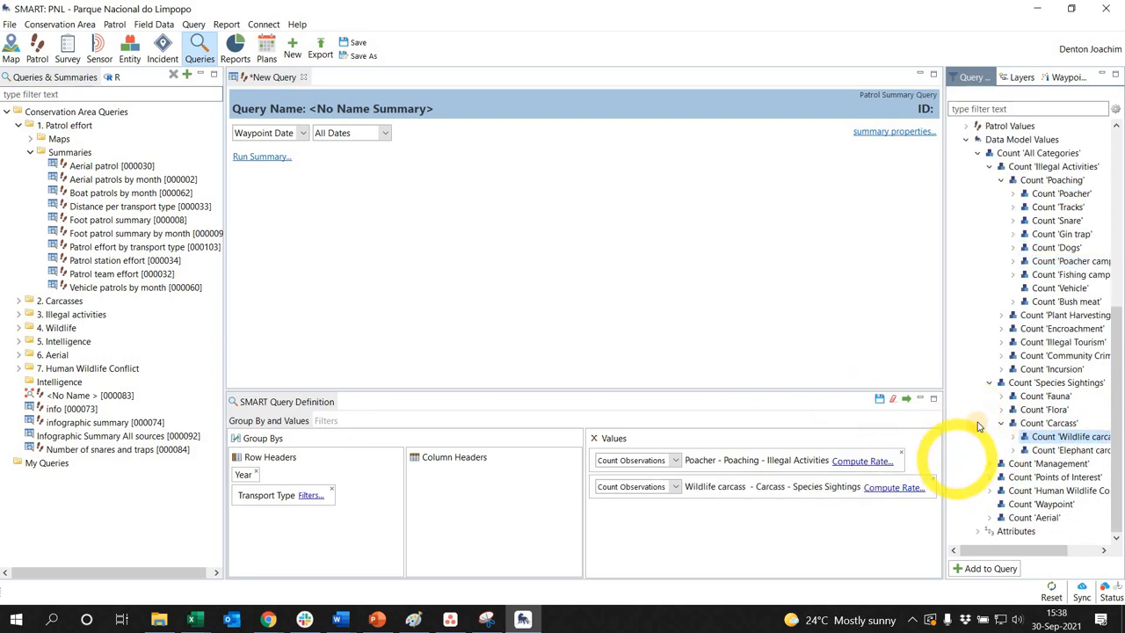
drag(1057, 221, 858, 441)
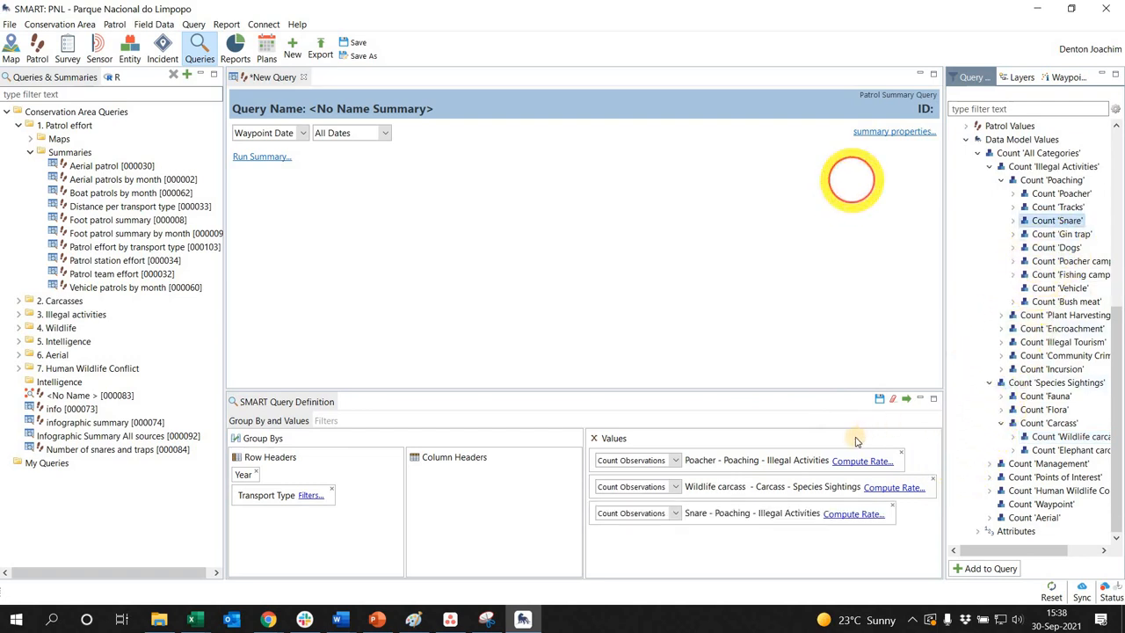
Run the summary query for all dates and review the counts by year and transport type
click(906, 399)
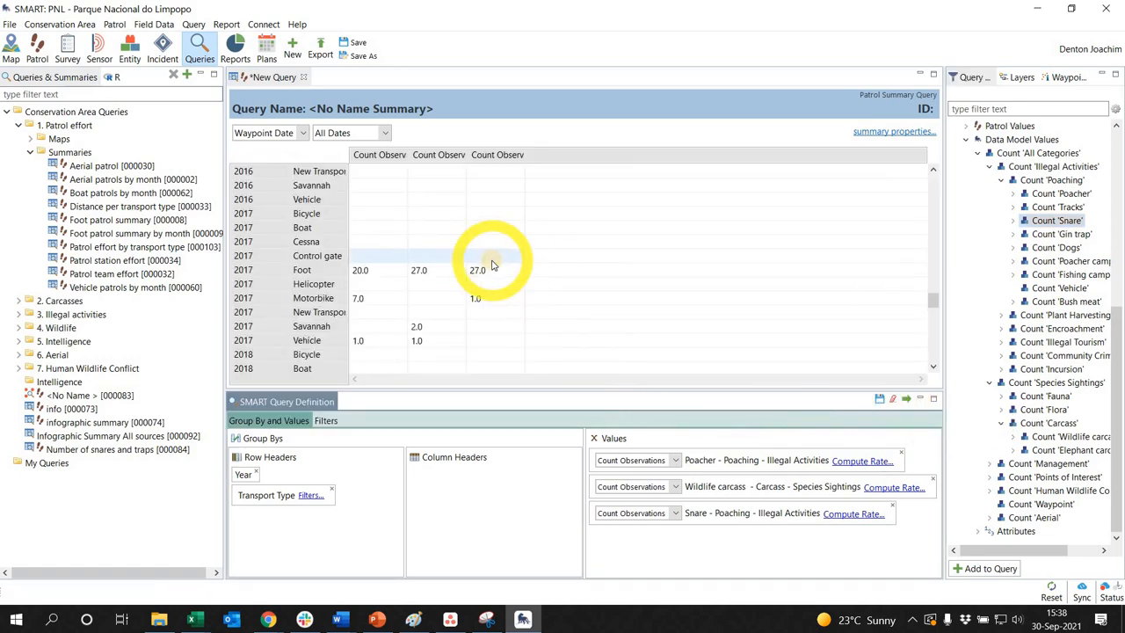
scroll(492, 264, up, 3)
scroll(492, 264, down, 4)
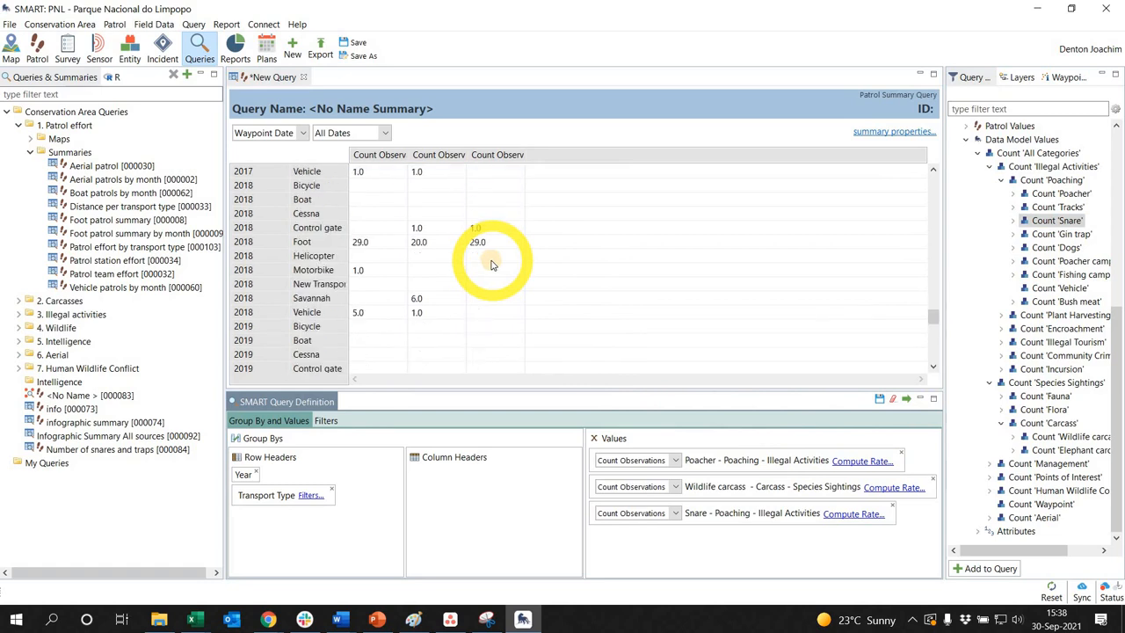
scroll(492, 264, down, 11)
scroll(493, 273, up, 8)
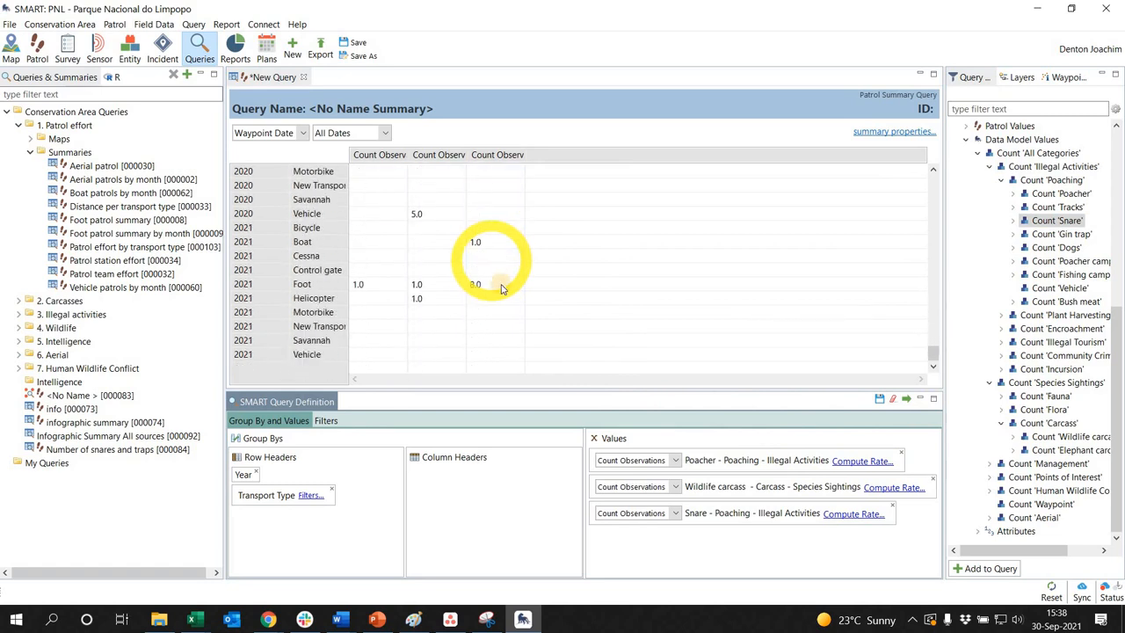
scroll(494, 303, up, 4)
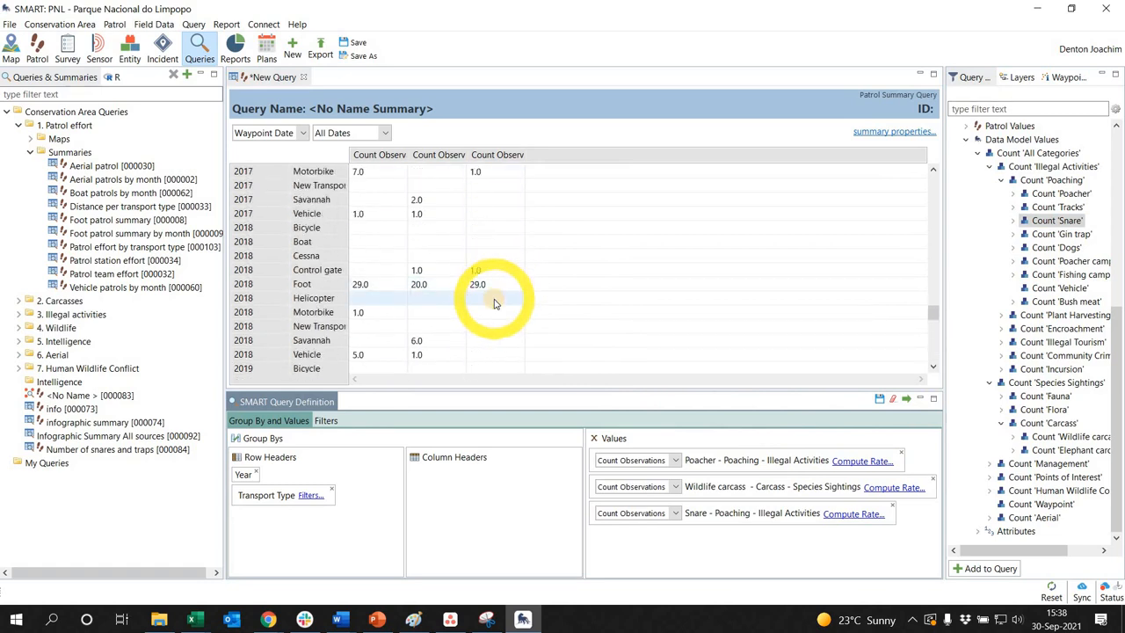
scroll(466, 255, up, 14)
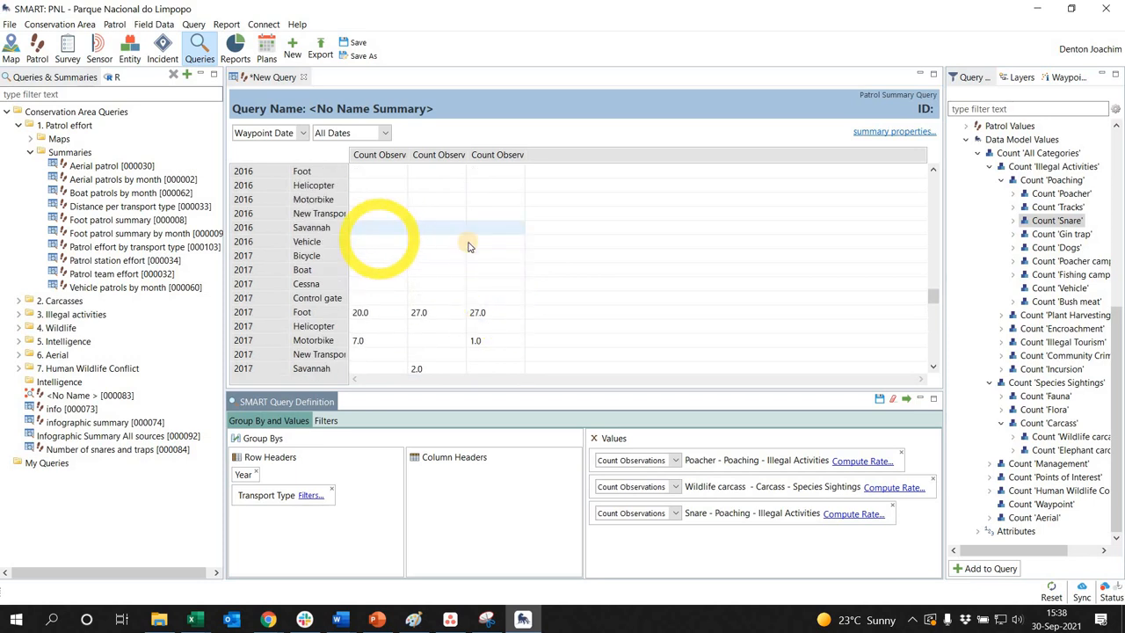
scroll(475, 268, up, 5)
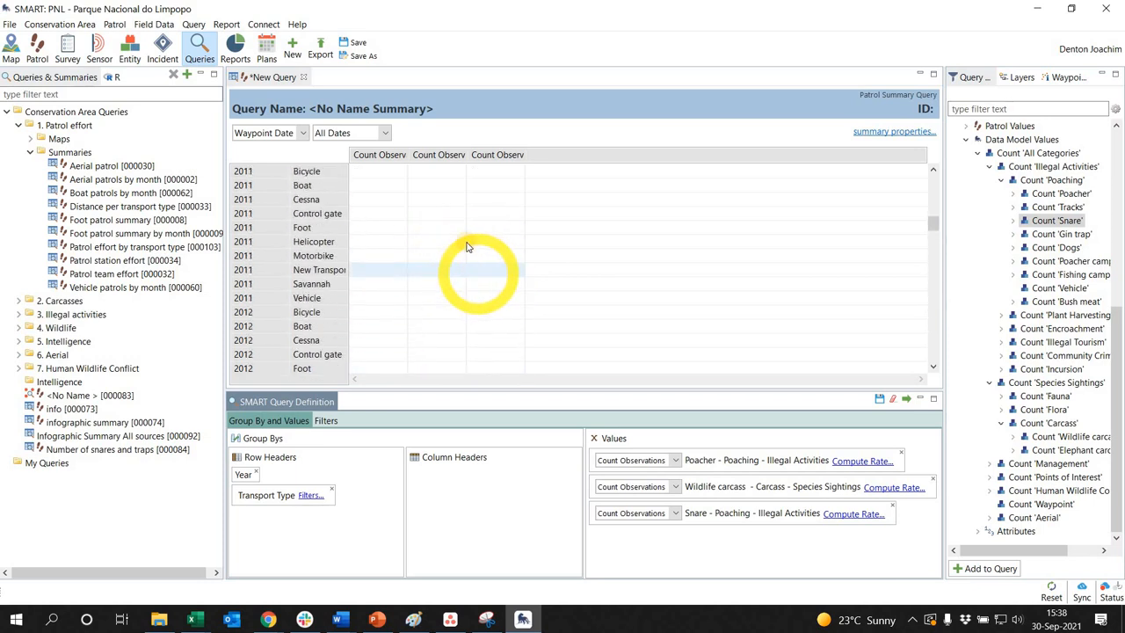
Name the query "Patrol type per year LEM" and save it in the Summaries folder of 1. Patrol effort
click(361, 108)
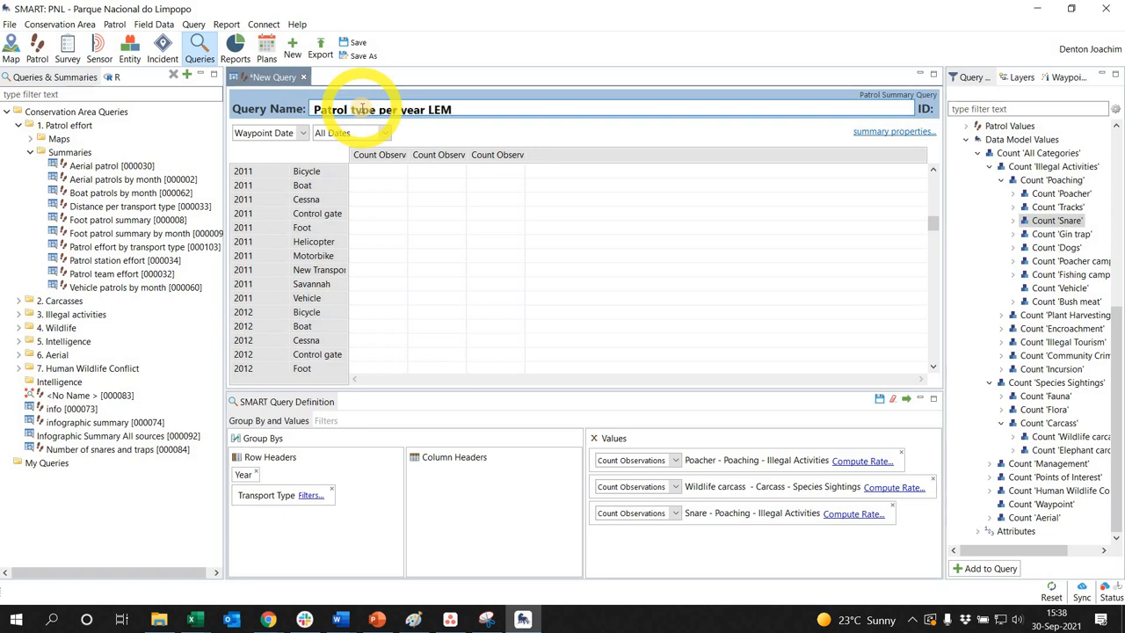
click(355, 44)
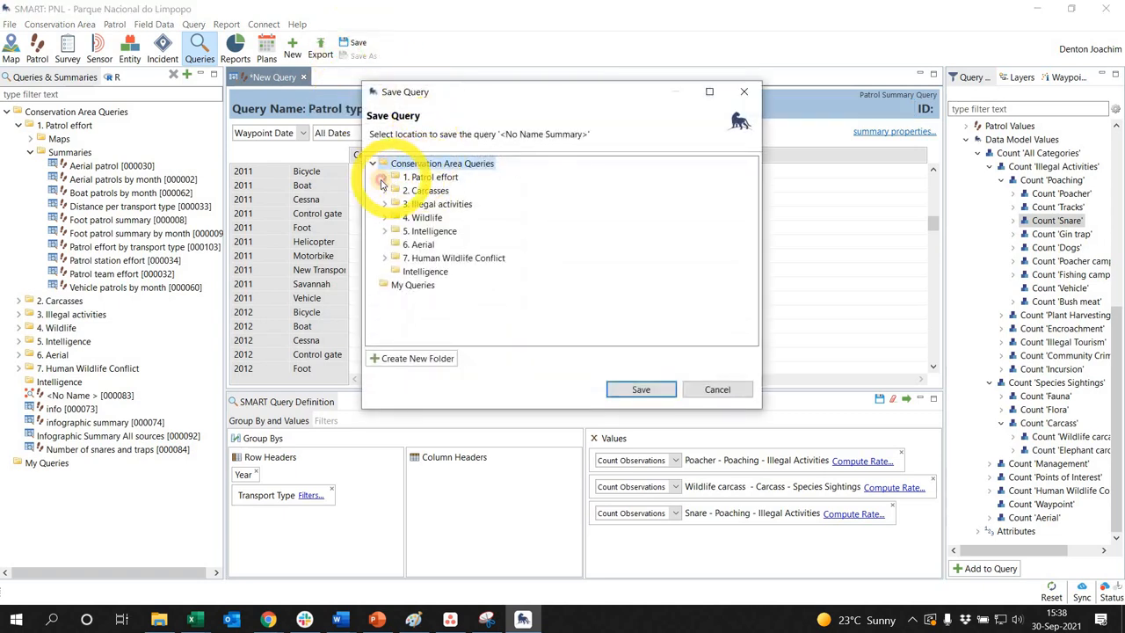
click(439, 205)
click(642, 394)
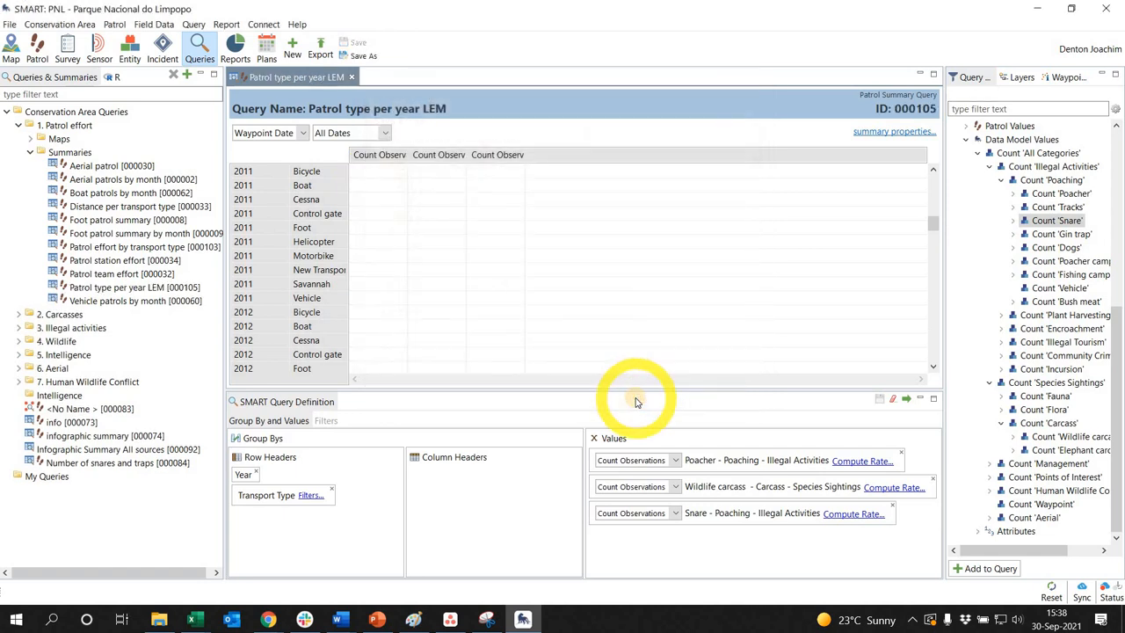
Switch to the reports view and open the New Report in the Carcass reports folder for editing
click(225, 24)
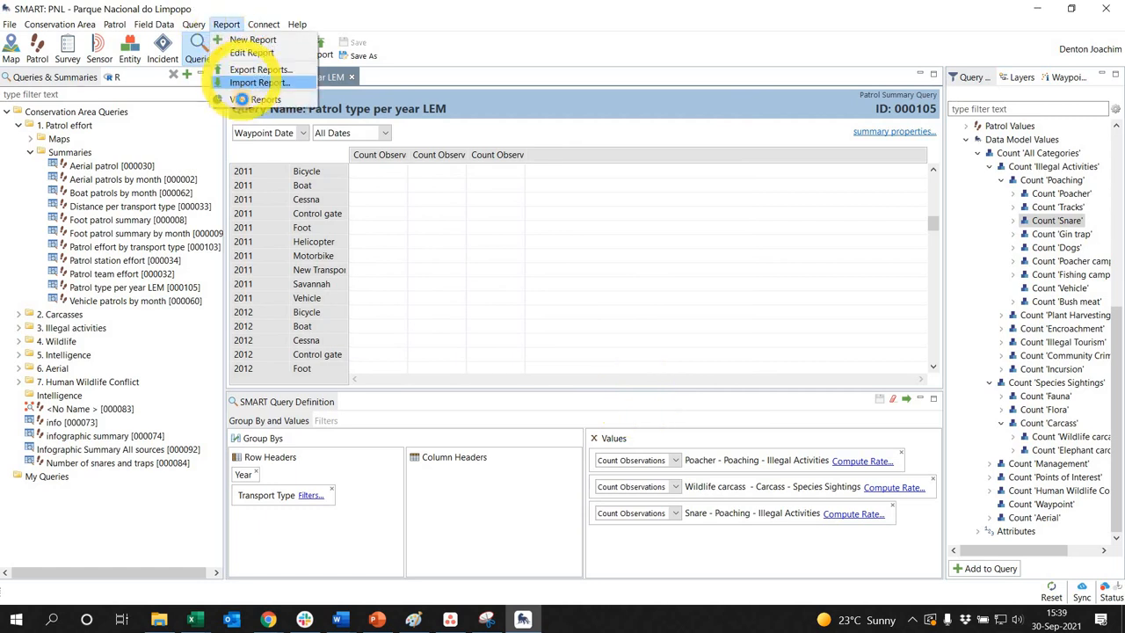
click(241, 99)
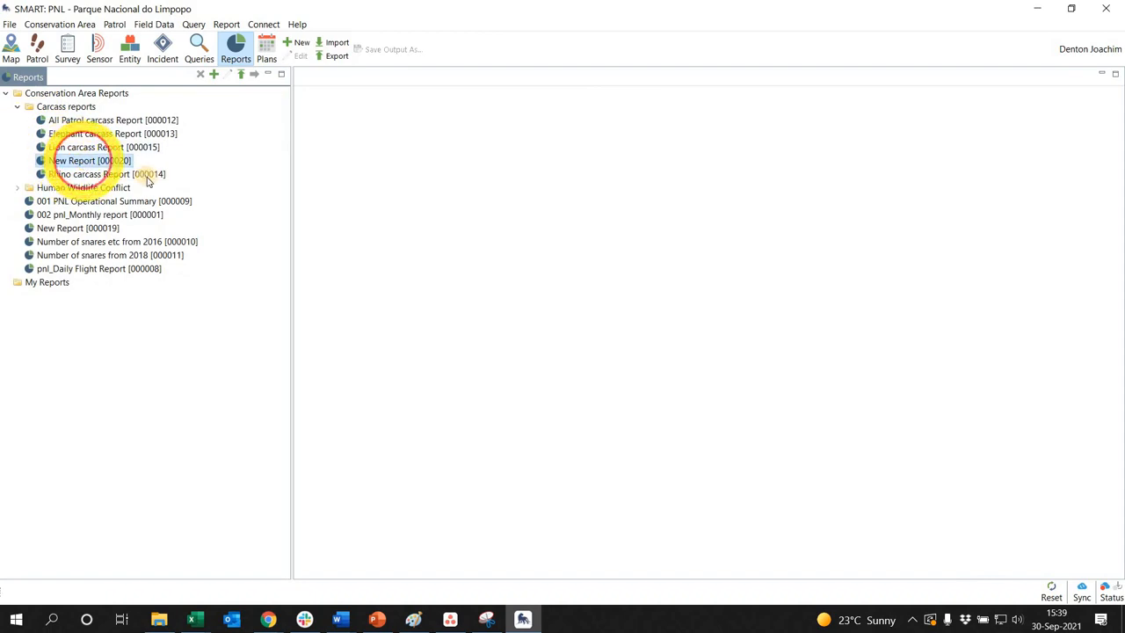
right_click(85, 161)
click(337, 334)
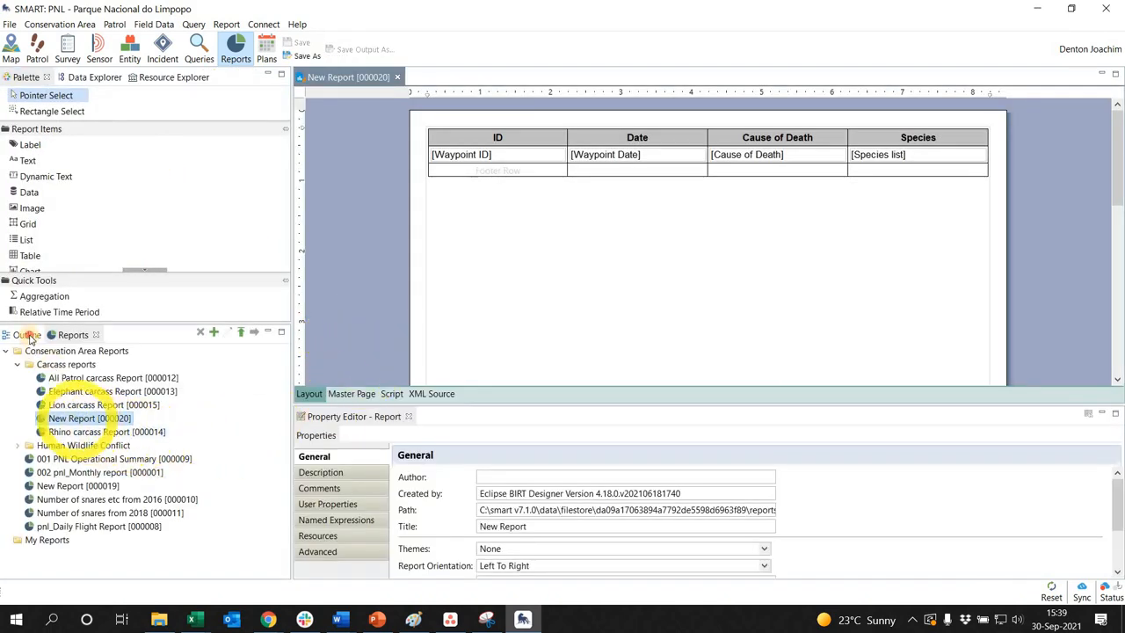
Start a new data set in the report's outline with SMART Queries as the data set type
click(26, 335)
right_click(52, 377)
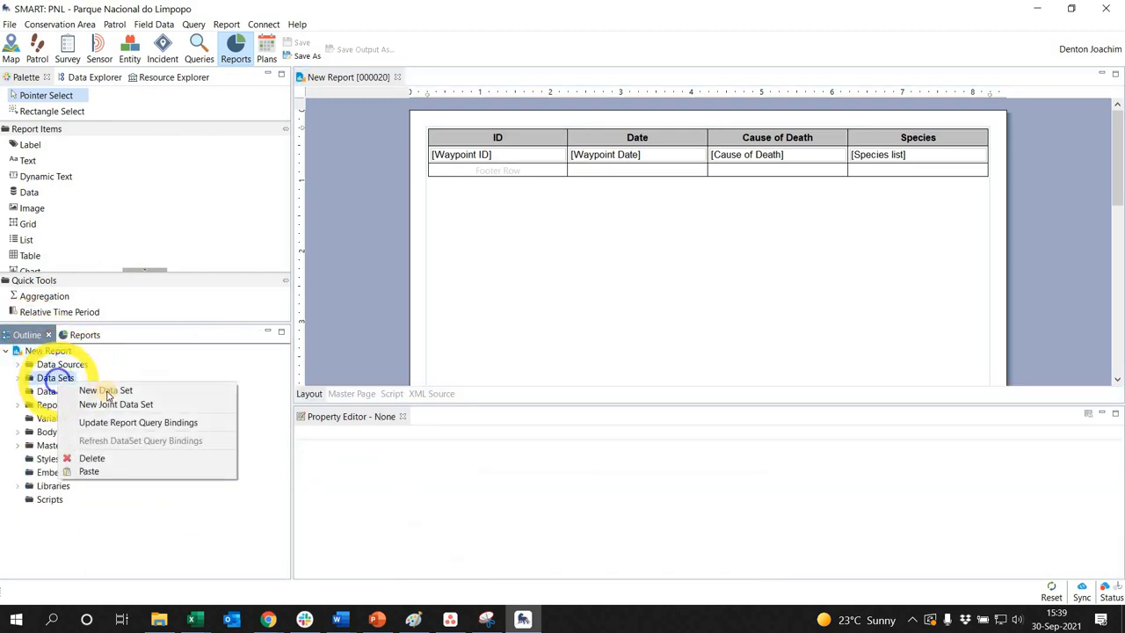
click(105, 390)
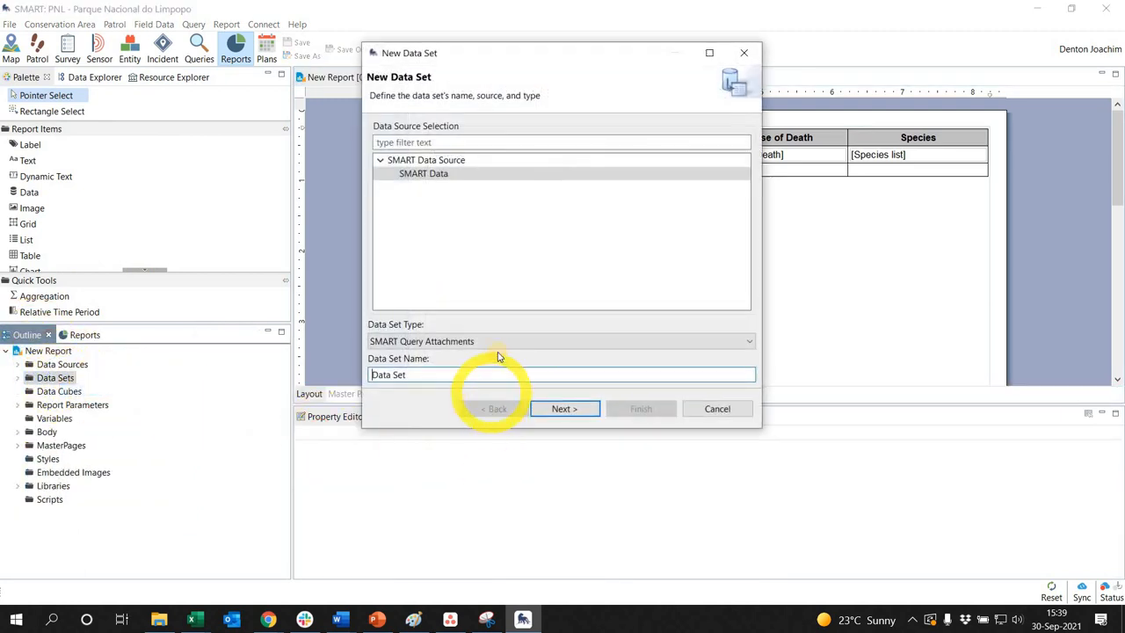
click(502, 344)
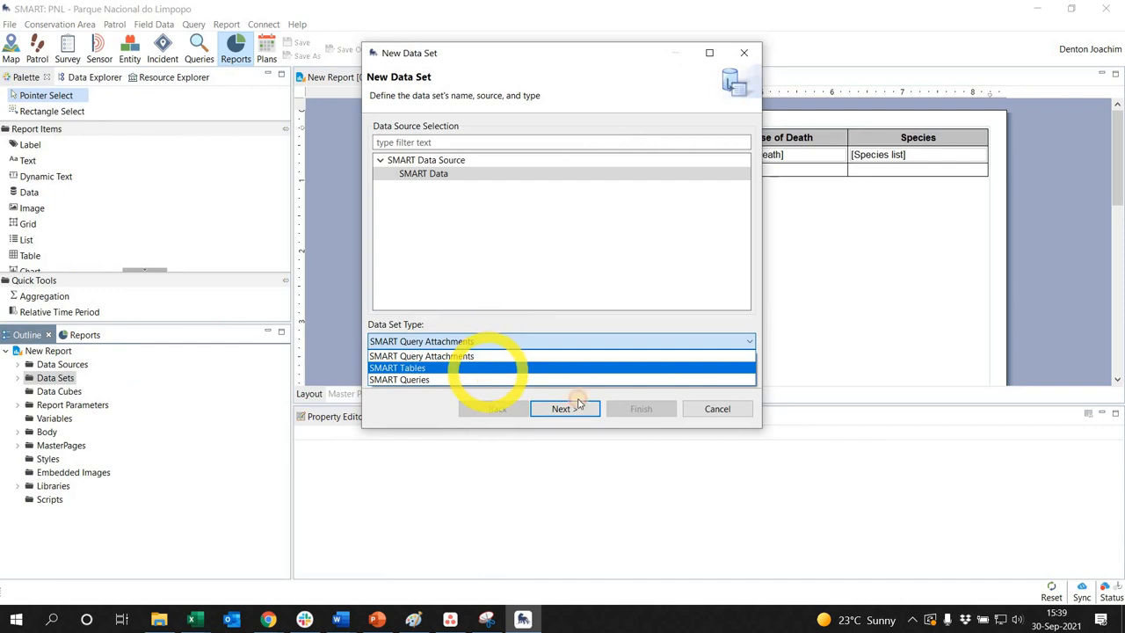
click(576, 379)
click(567, 409)
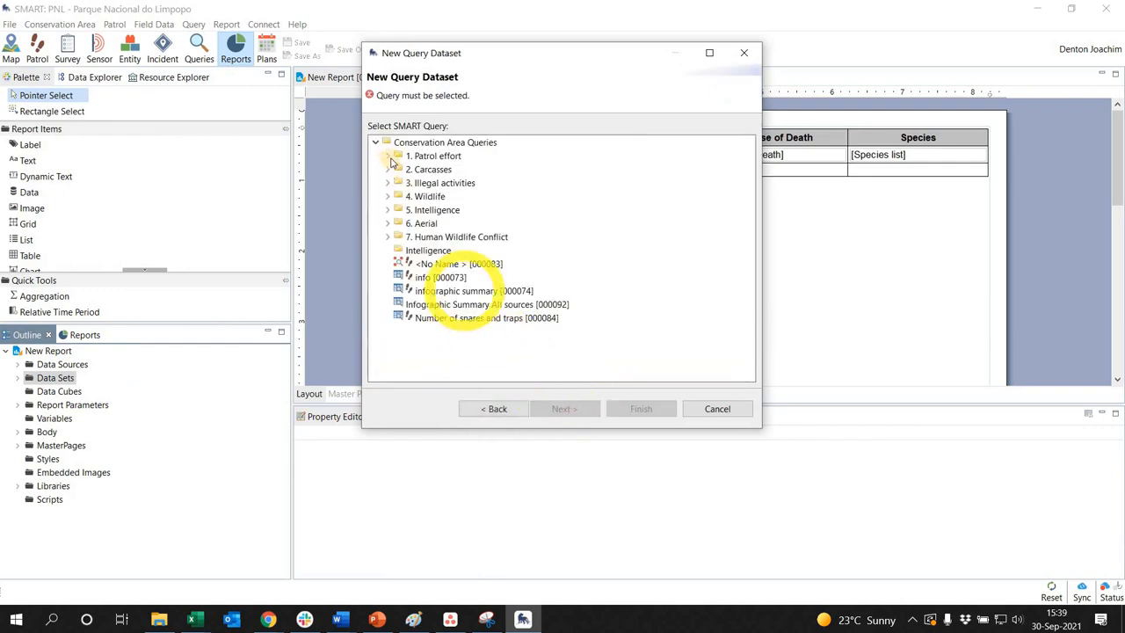
Choose the "Patrol type per year LEM" query from the Patrol effort summaries as the data set's source and finish creating it
click(387, 155)
click(399, 182)
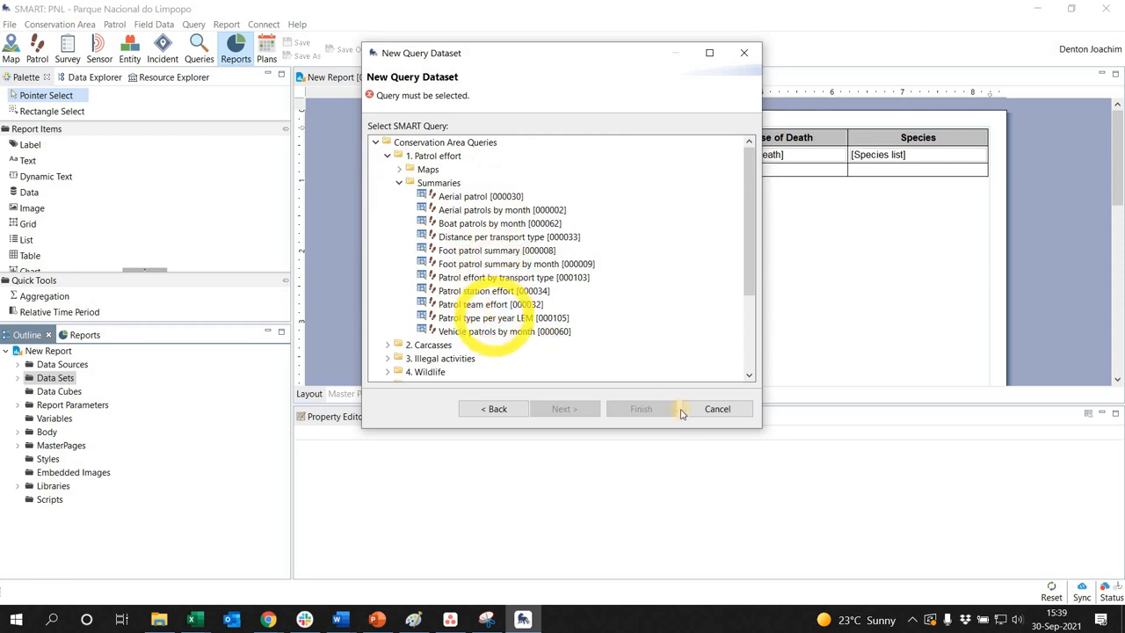
click(664, 411)
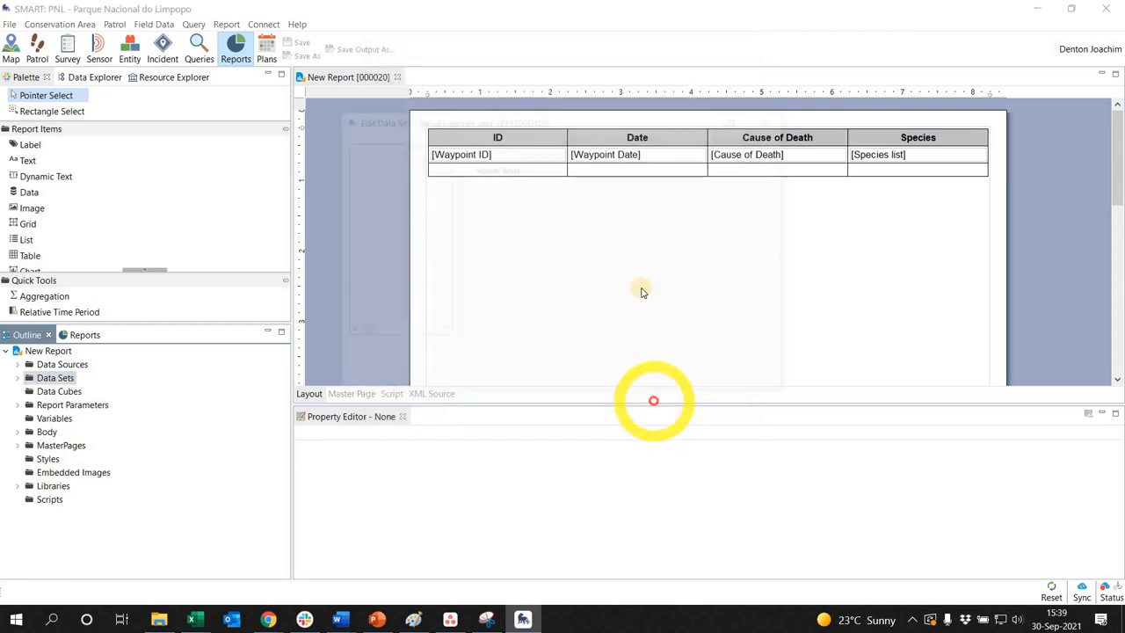
Set the alias and display name of the data set's header_0 output column to "Year"
click(635, 206)
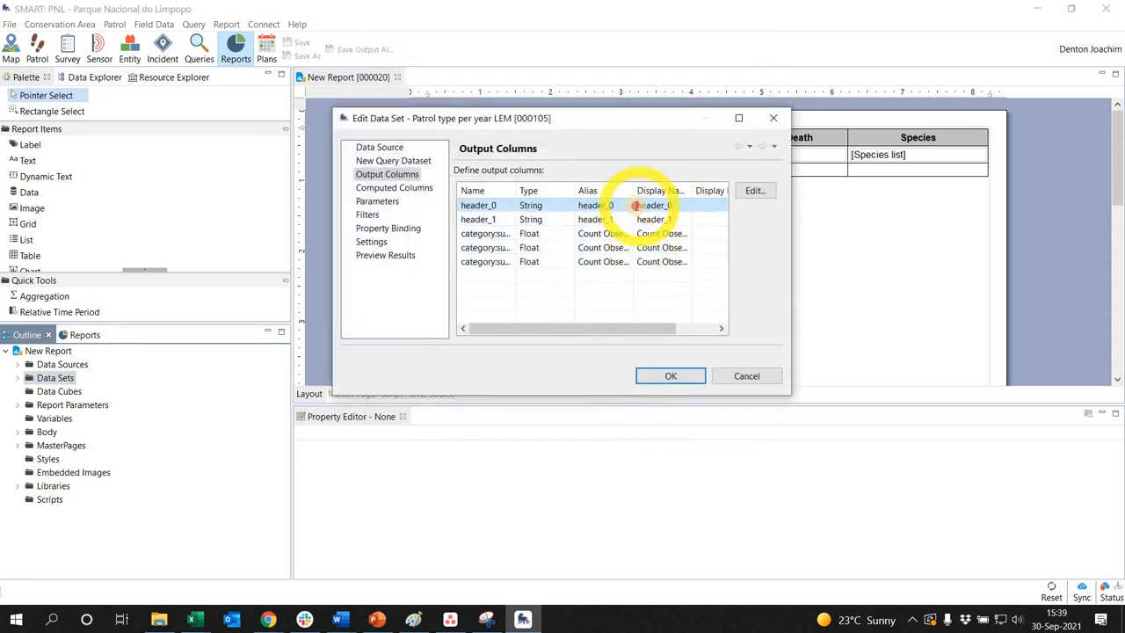
double_click(635, 205)
click(444, 205)
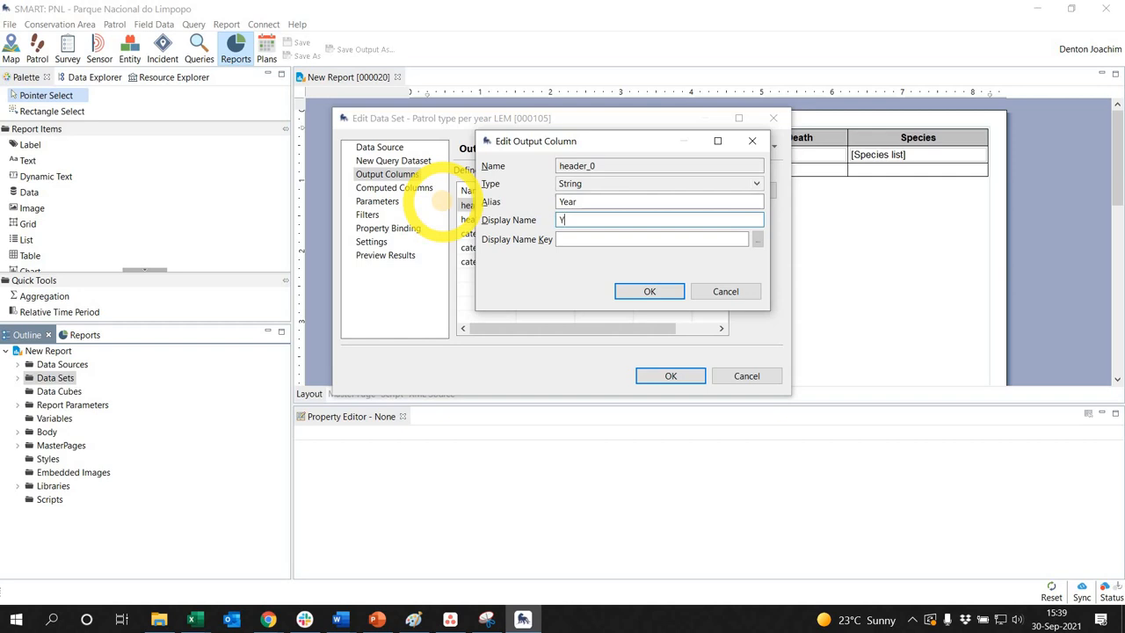
click(651, 291)
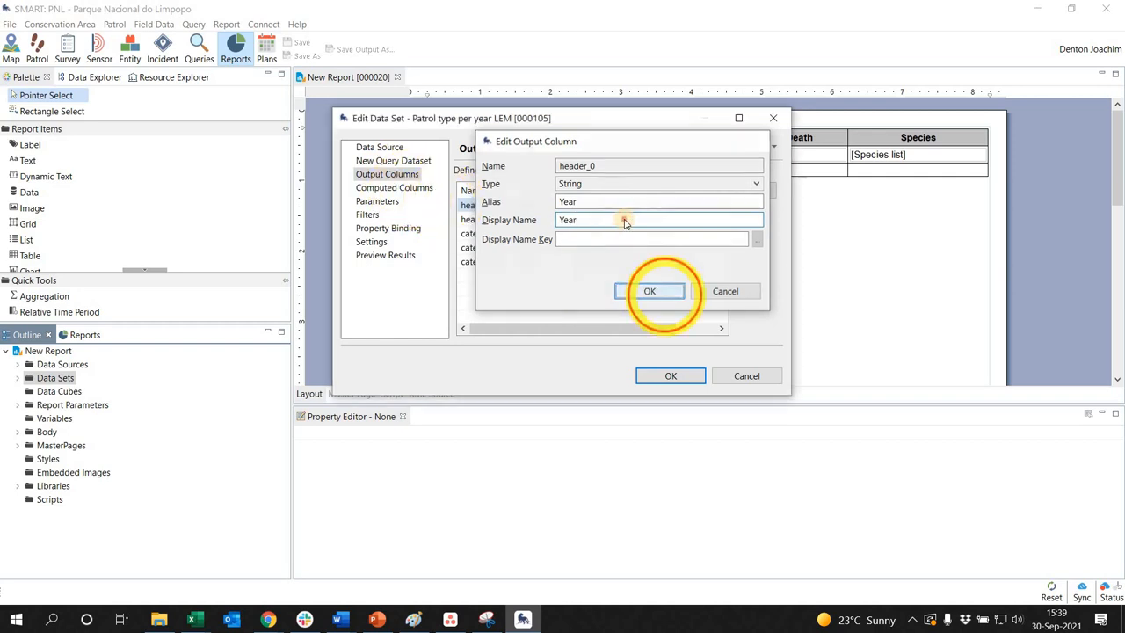
Set the header_1 output column's alias and display name to "Transport type" and save the report with the finished data set
double_click(622, 217)
drag(600, 202, 475, 200)
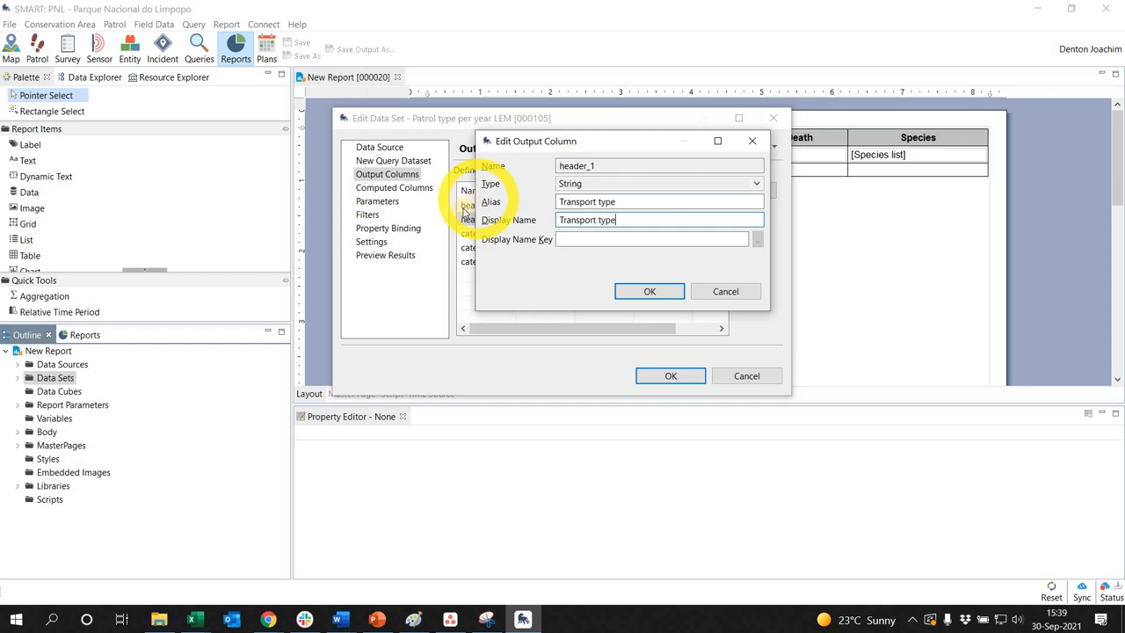
click(651, 296)
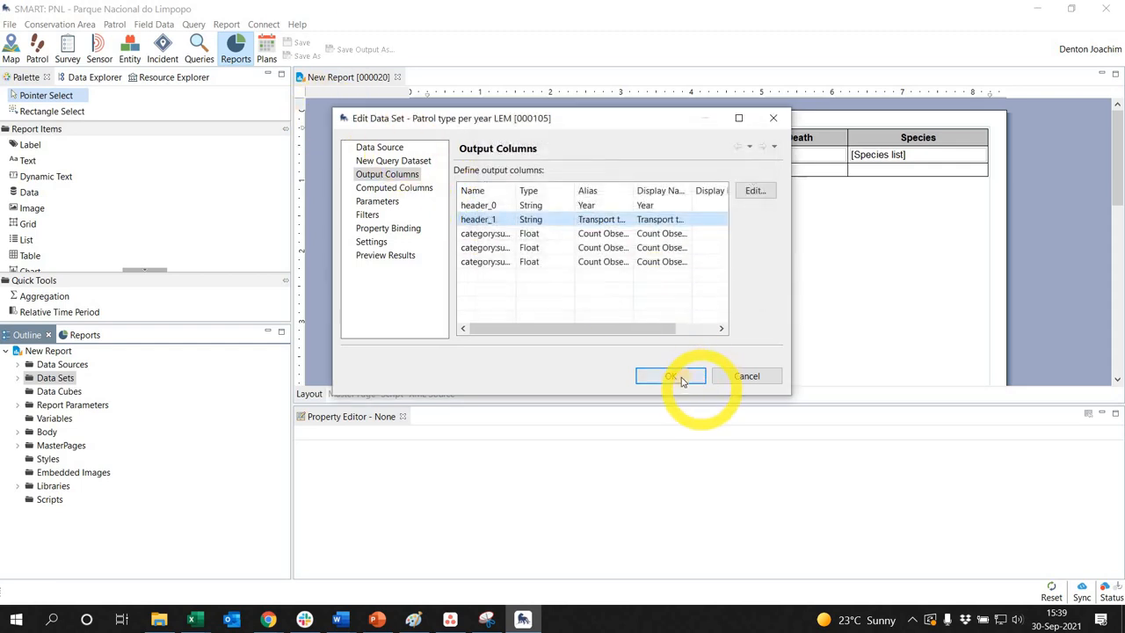
click(673, 376)
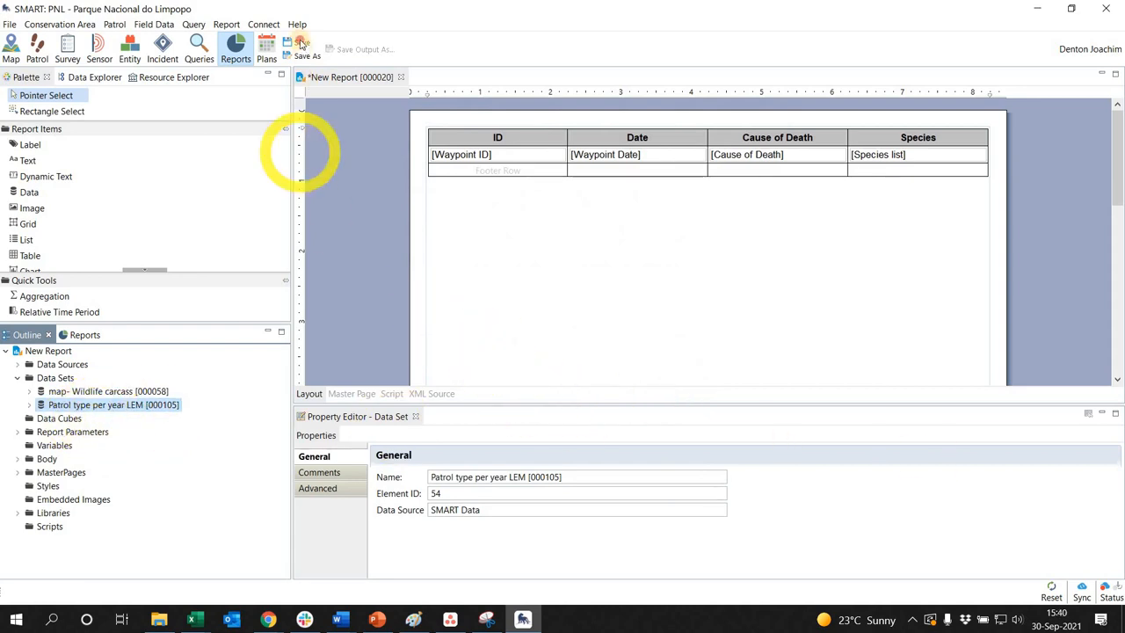
click(299, 42)
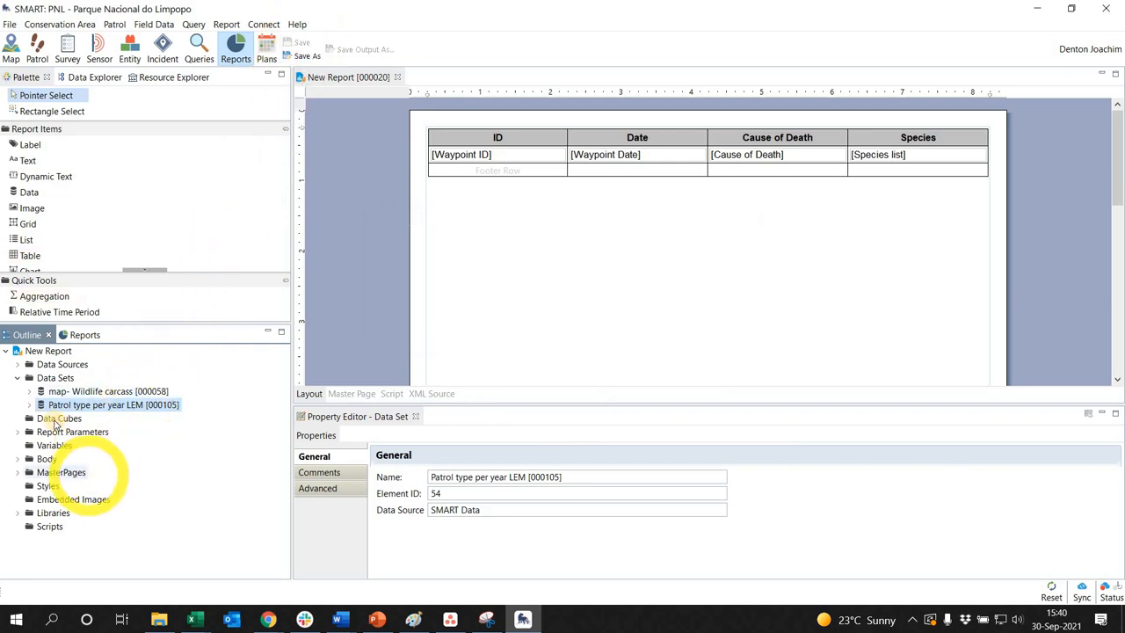
Create a new data cube named "LEM" with "Patrol type per year LEM [000105]" as its primary dataset
right_click(57, 420)
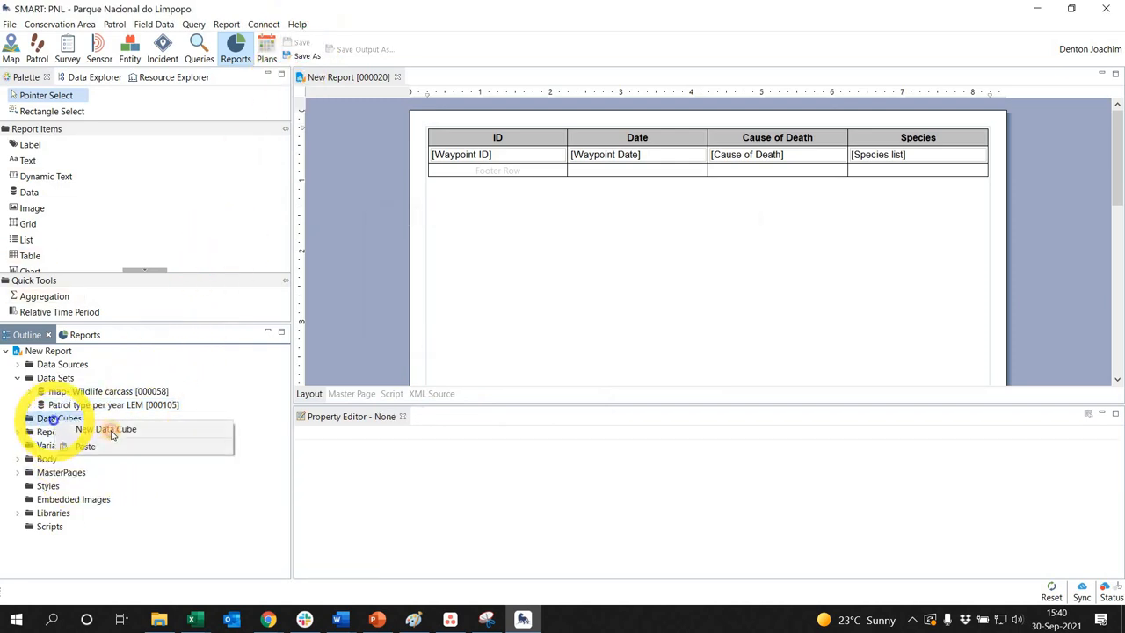
click(176, 425)
click(456, 191)
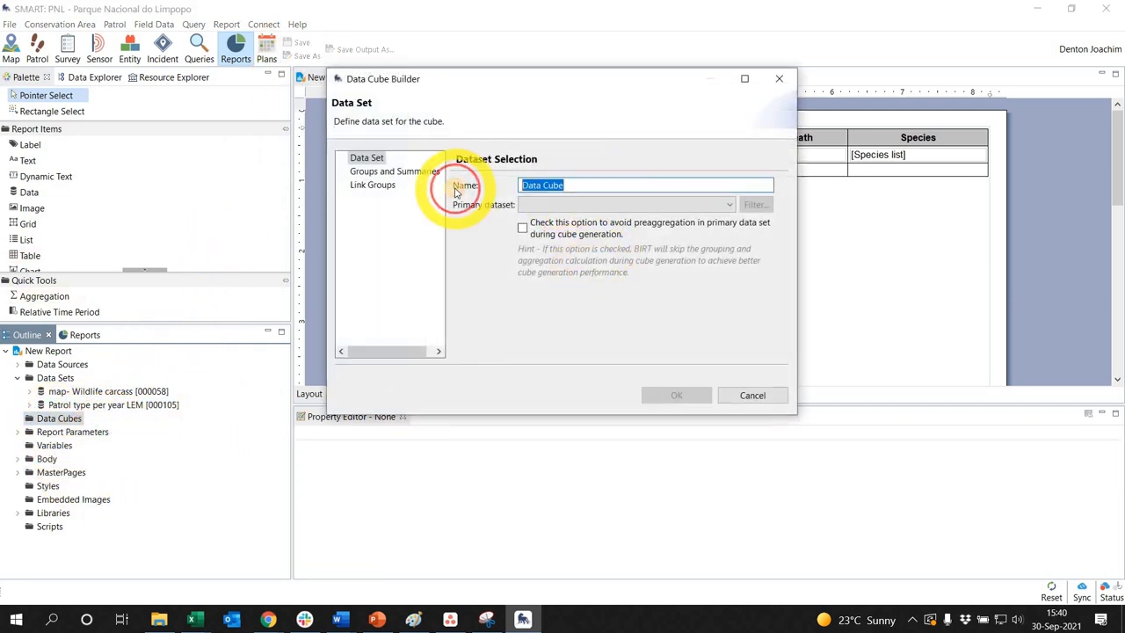
click(391, 172)
click(383, 186)
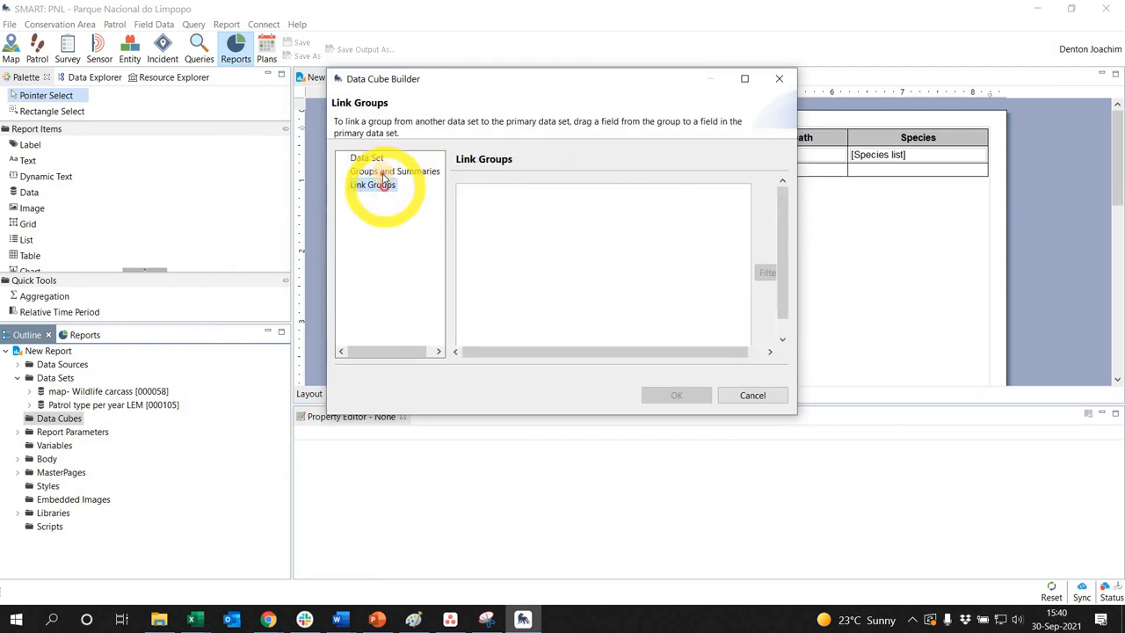
click(386, 173)
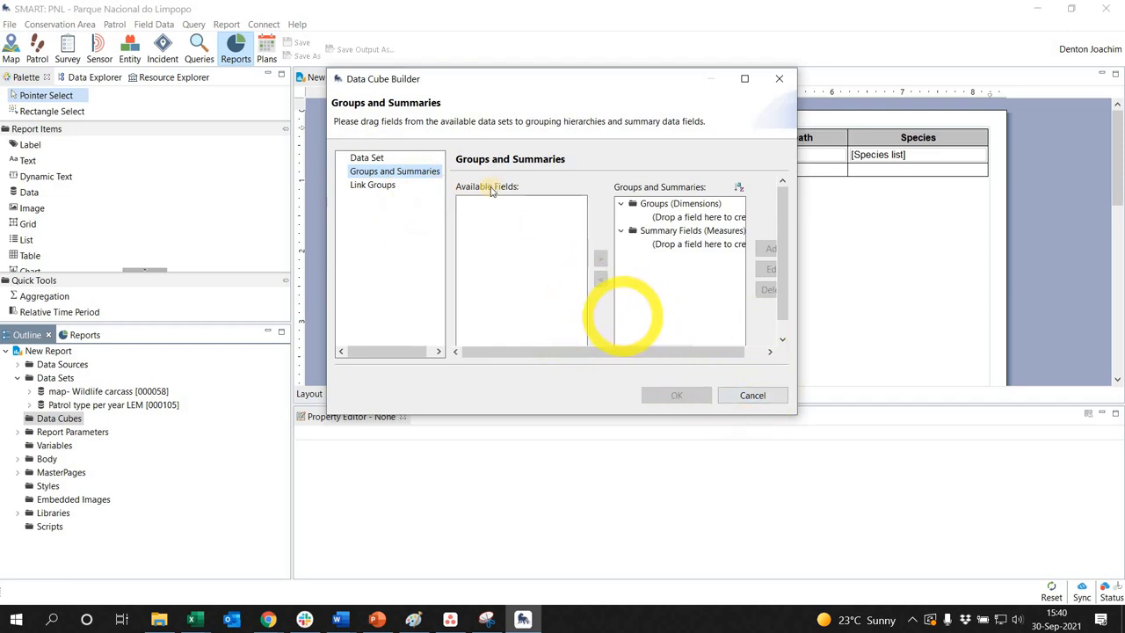
click(366, 158)
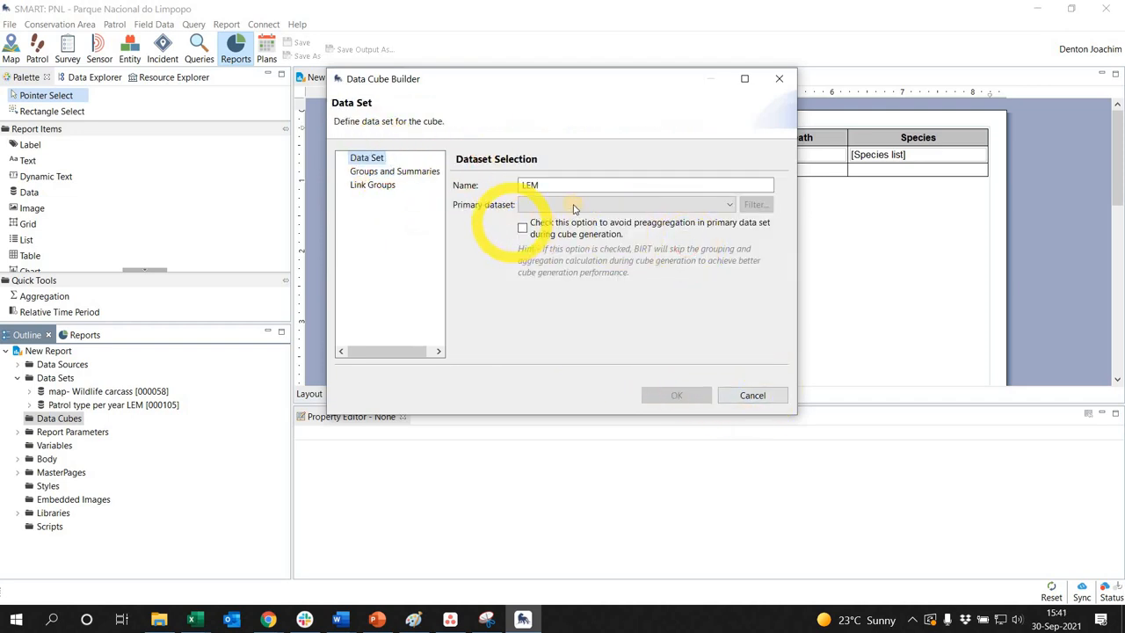
click(723, 205)
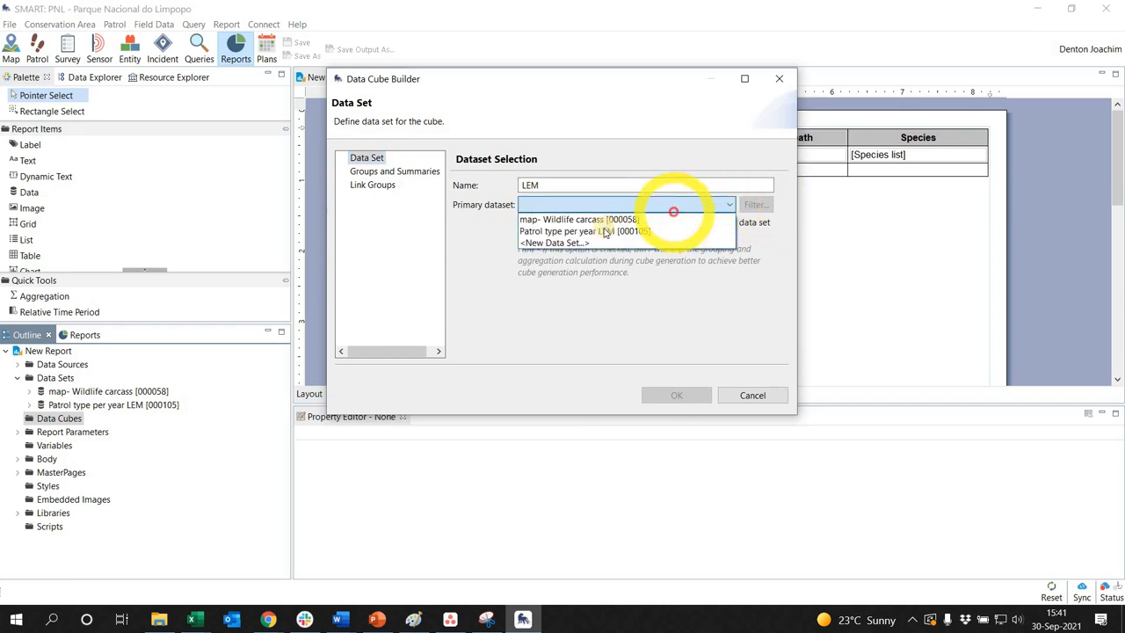
Add the Year and Patrol type fields as two separate groups (dimensions) of the cube, keeping the default group names
click(394, 172)
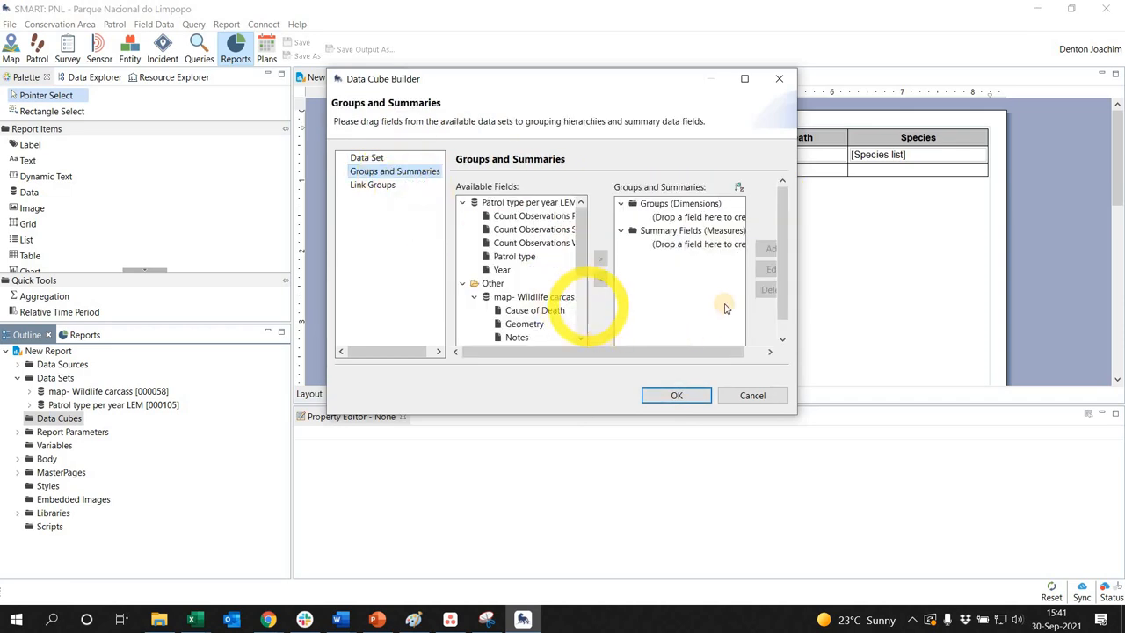
click(464, 283)
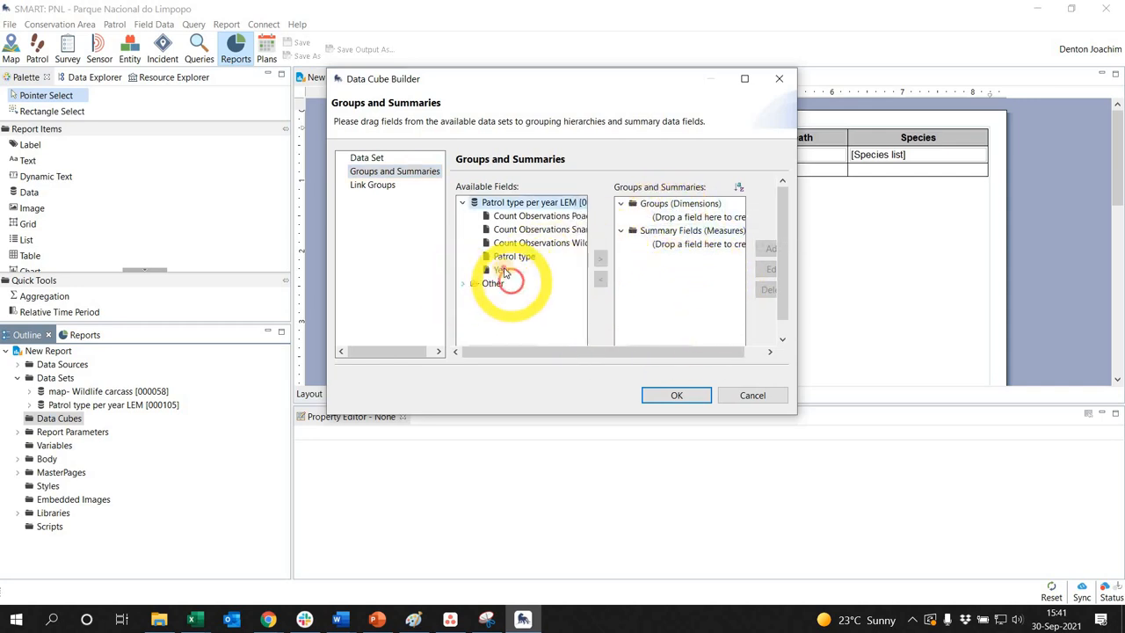
drag(616, 253, 682, 216)
click(554, 262)
drag(509, 256, 704, 223)
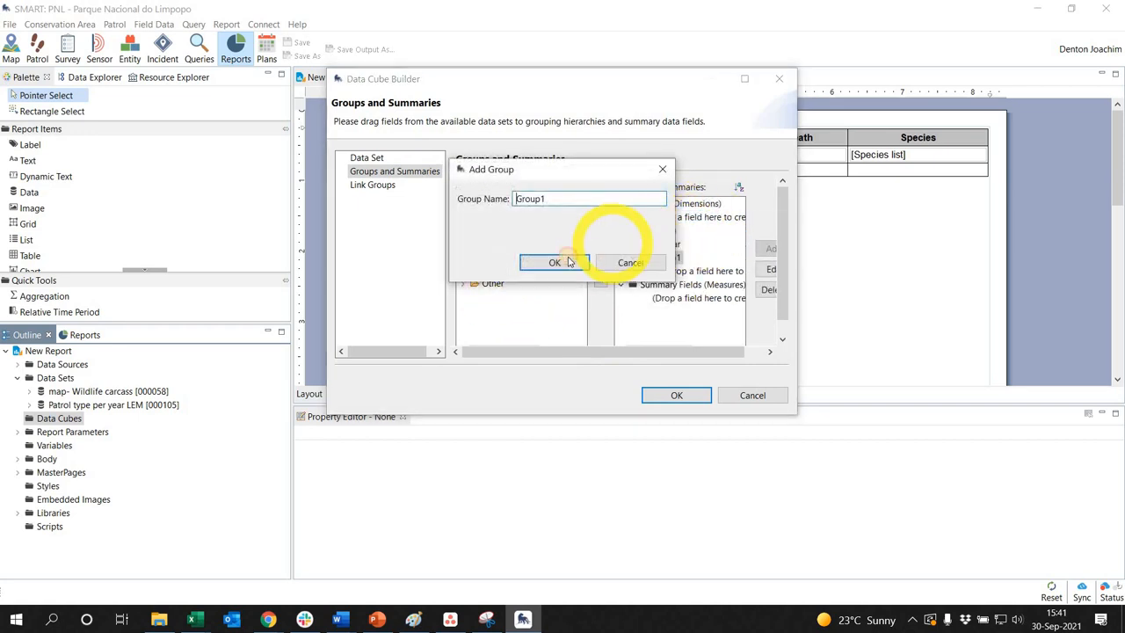
click(569, 261)
Add the poacher, snare and wildlife observation counts as the cube's summary fields (measures) and save the report with the finished cube
drag(549, 218, 676, 299)
drag(533, 245, 642, 290)
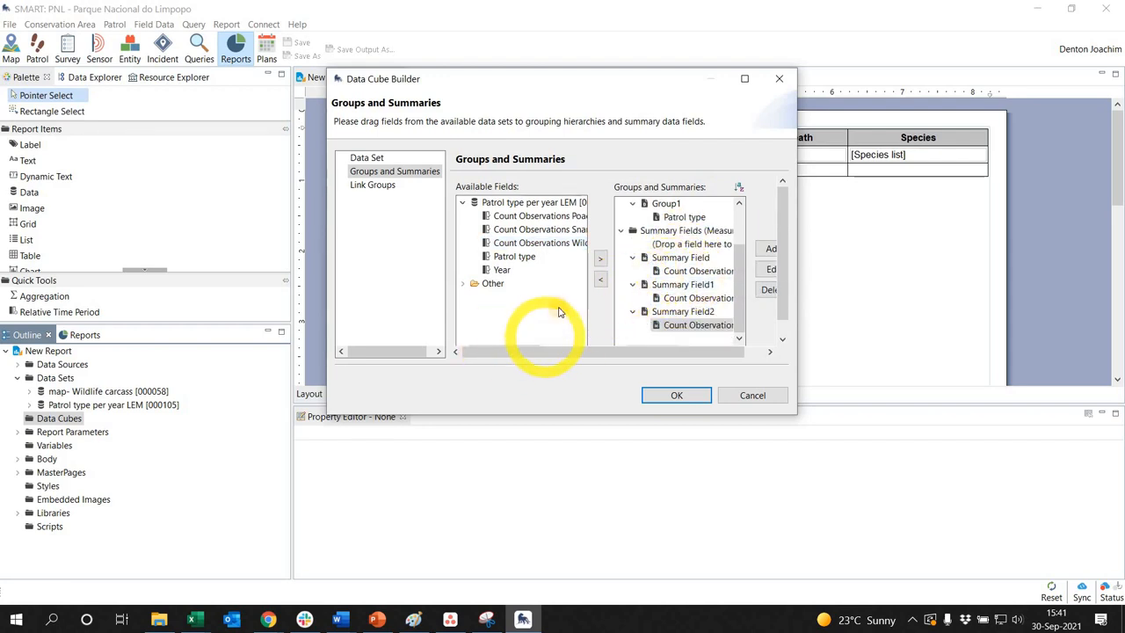
click(677, 395)
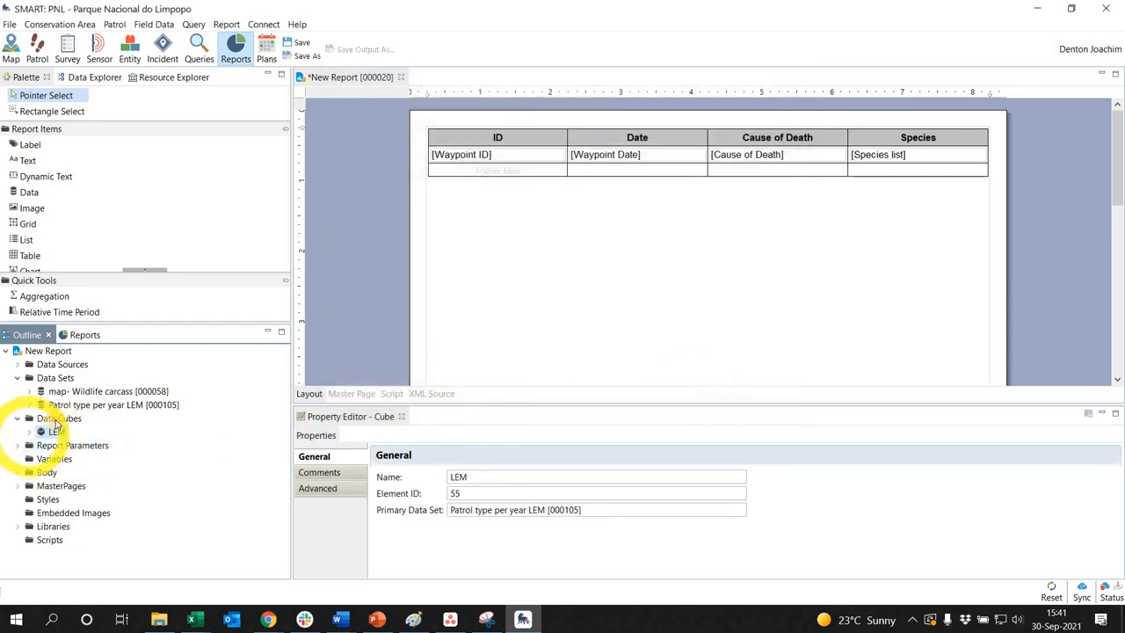
double_click(53, 429)
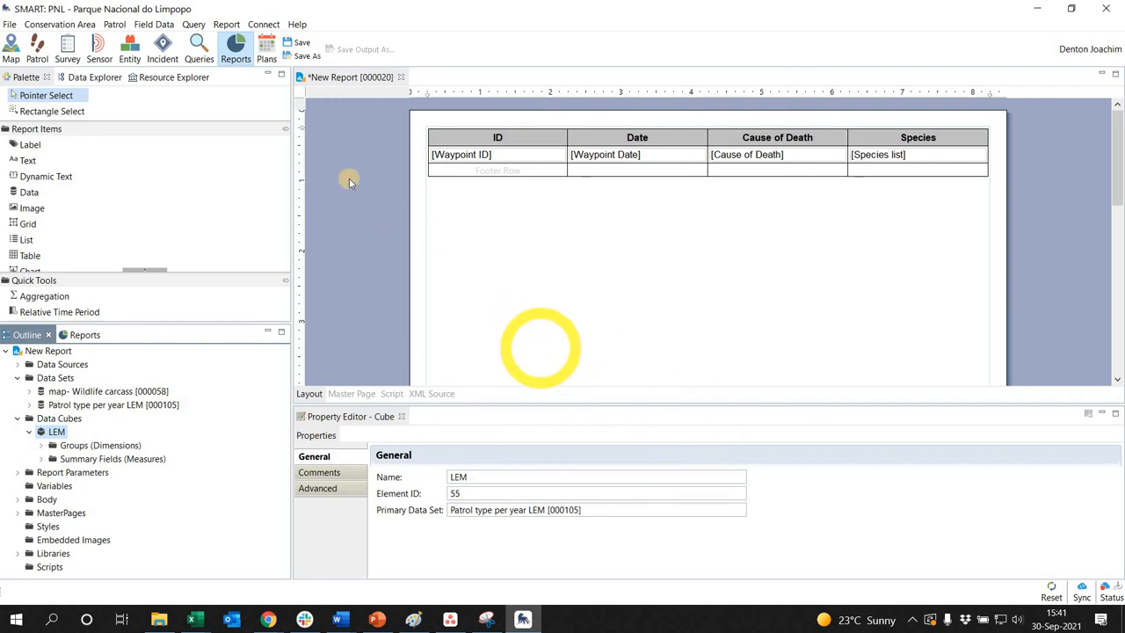
click(303, 42)
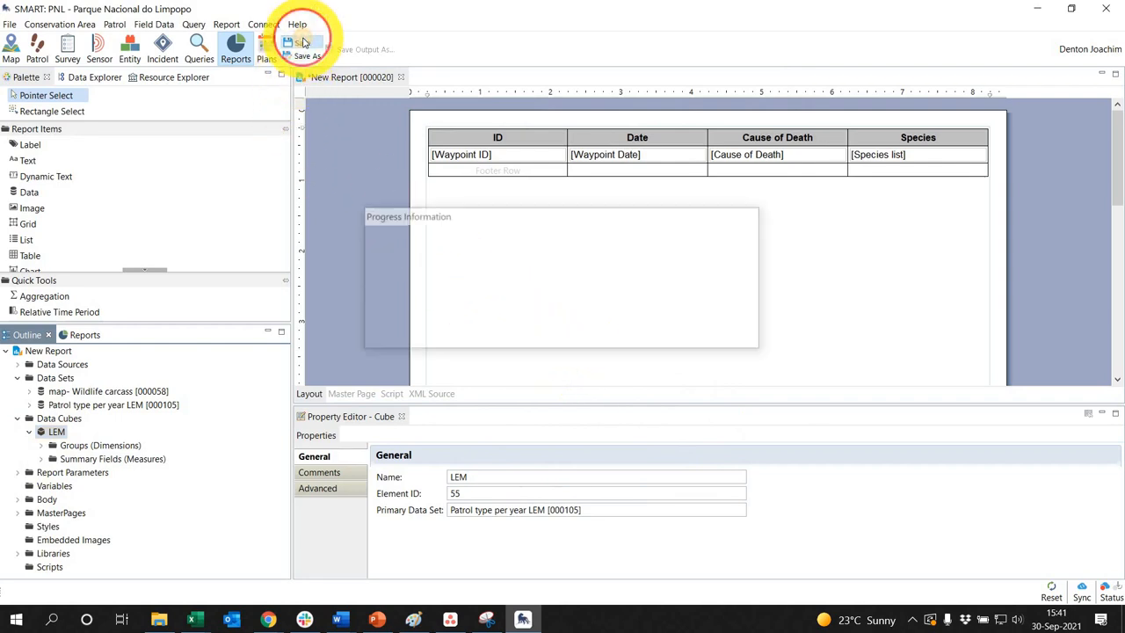